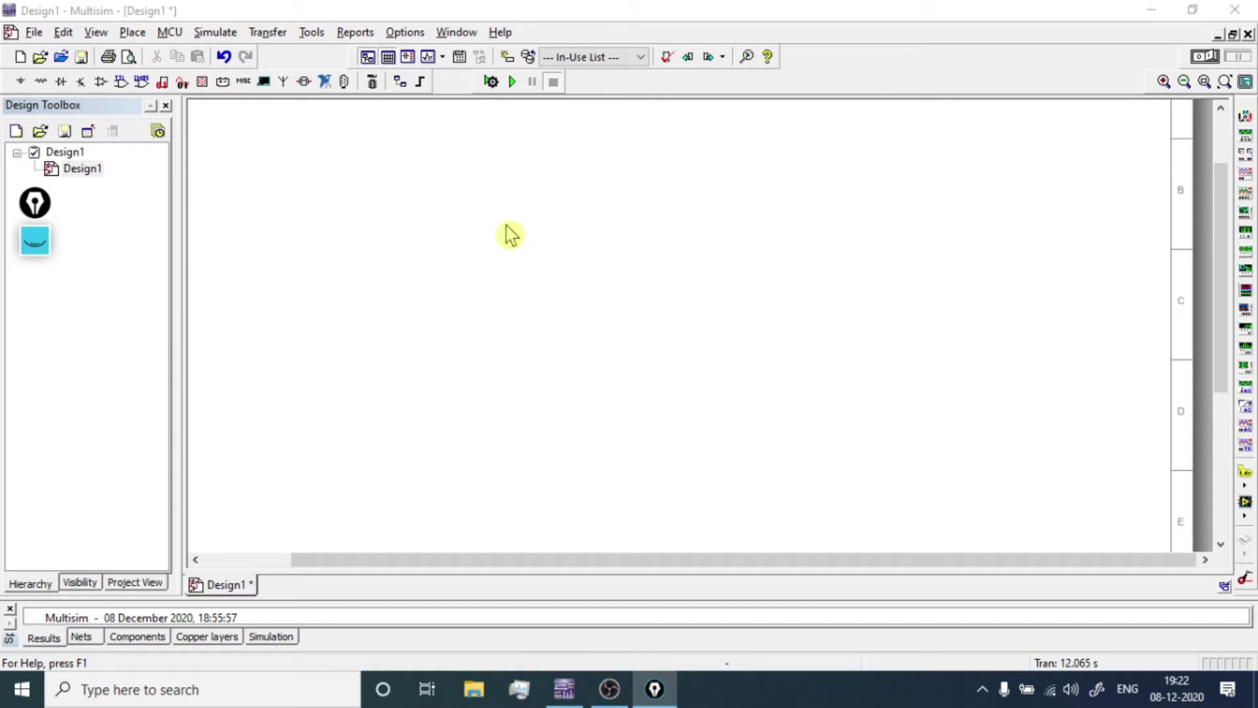
- Place a function generator on the blank schematic and open its settings window beside the symbol
{"action": "left_click", "coordinate": [510, 234]}
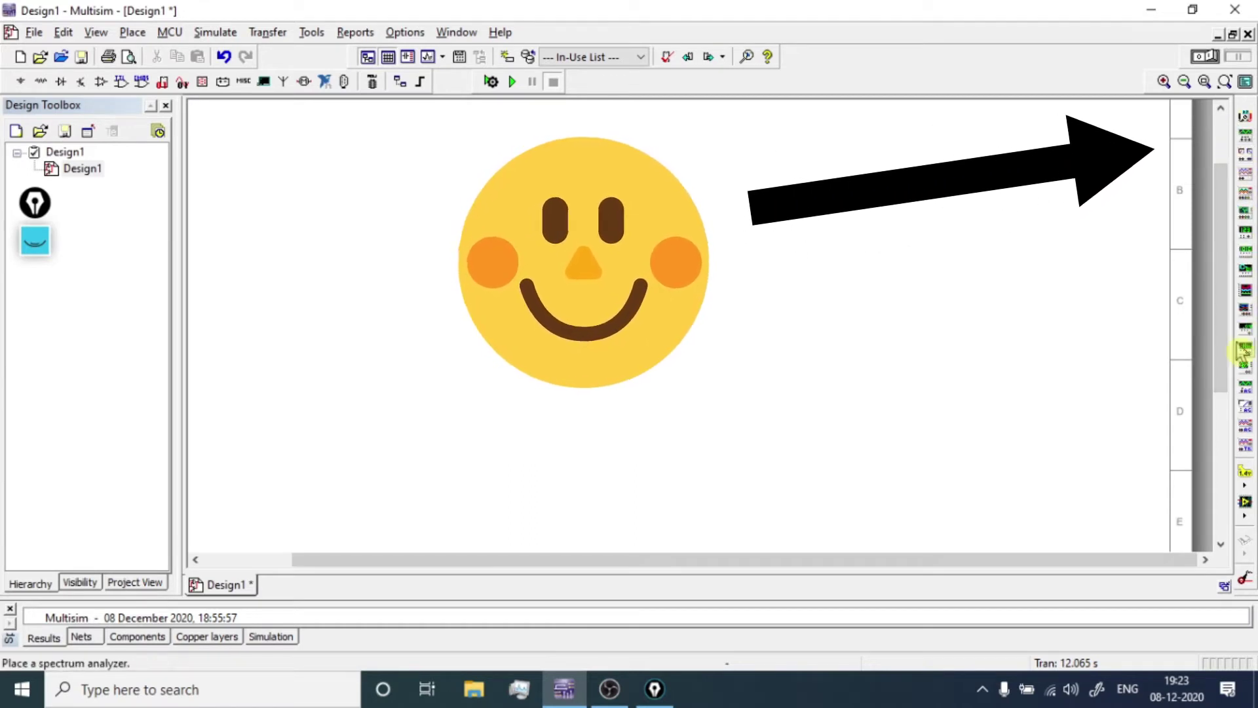
{"action": "left_click", "coordinate": [1243, 145]}
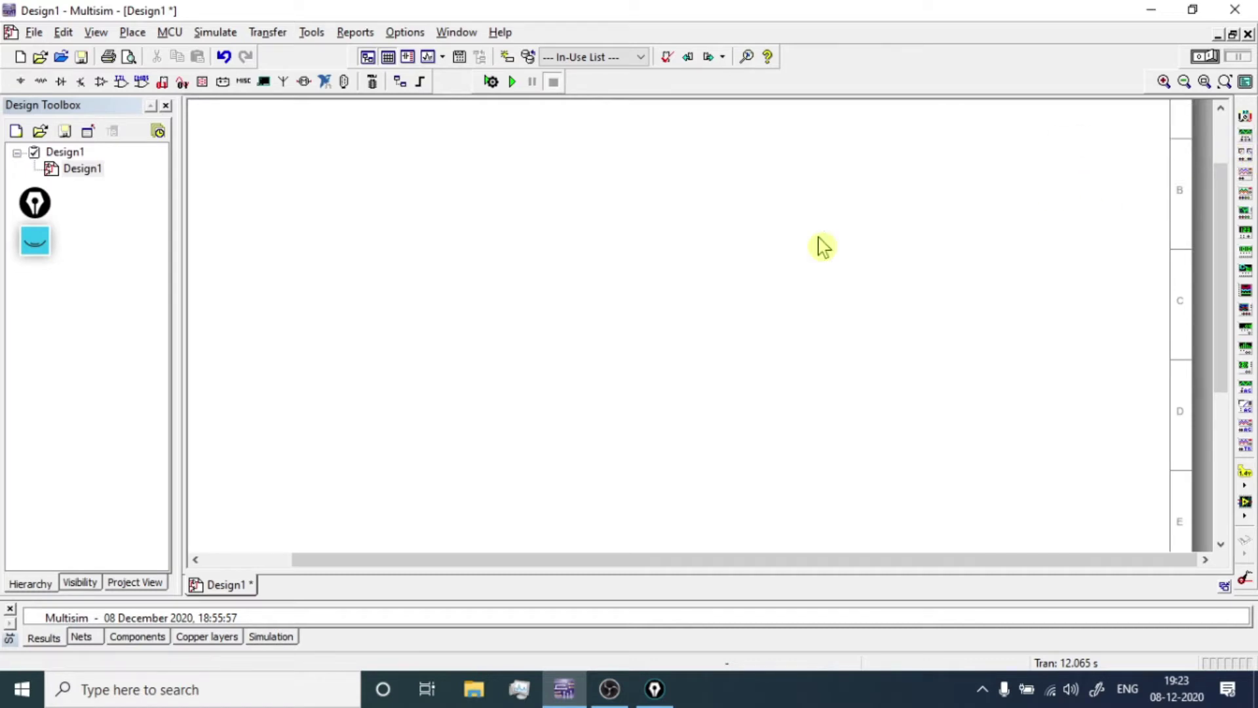
{"action": "left_click", "coordinate": [461, 303]}
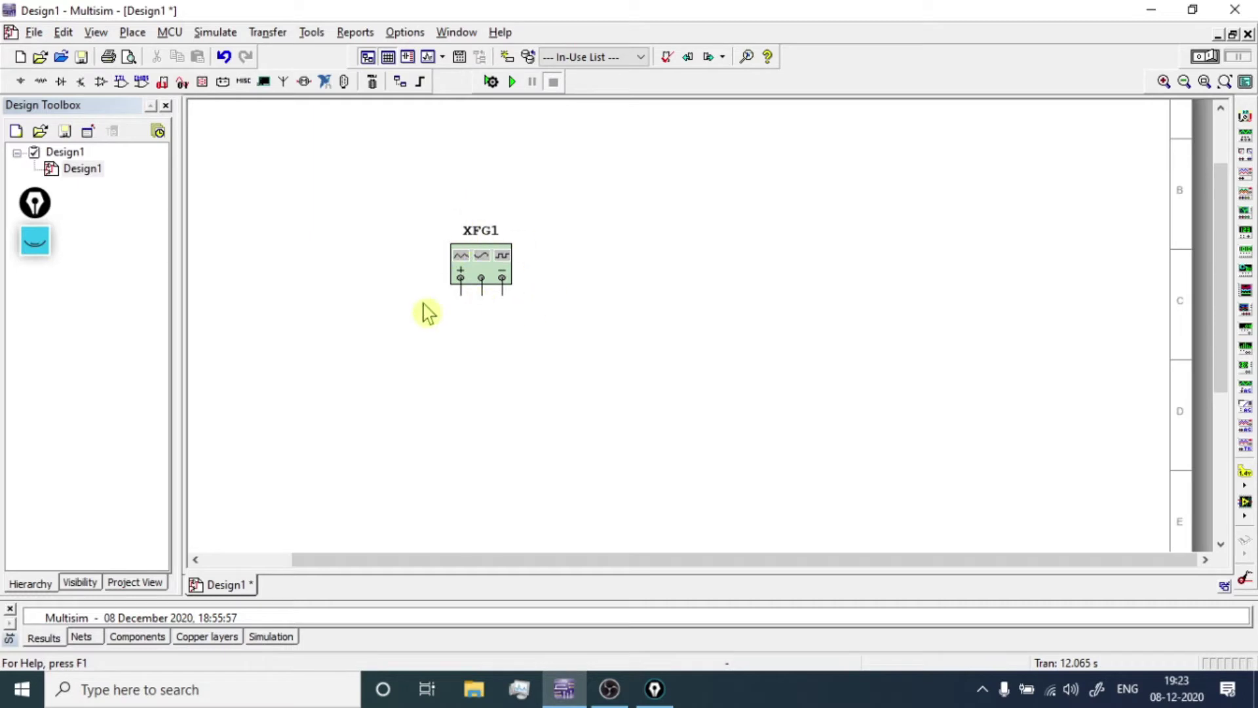
{"action": "double_click", "coordinate": [485, 265]}
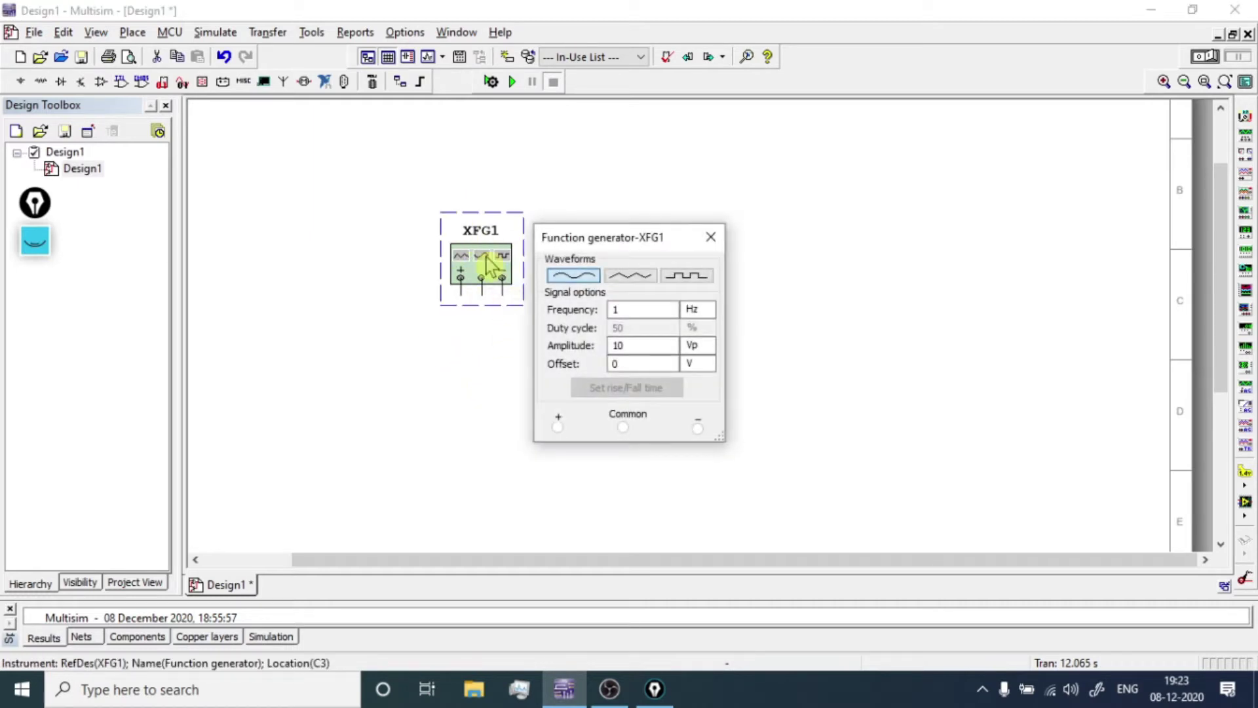
{"action": "left_click_drag", "start_coordinate": [659, 246], "coordinate": [344, 205]}
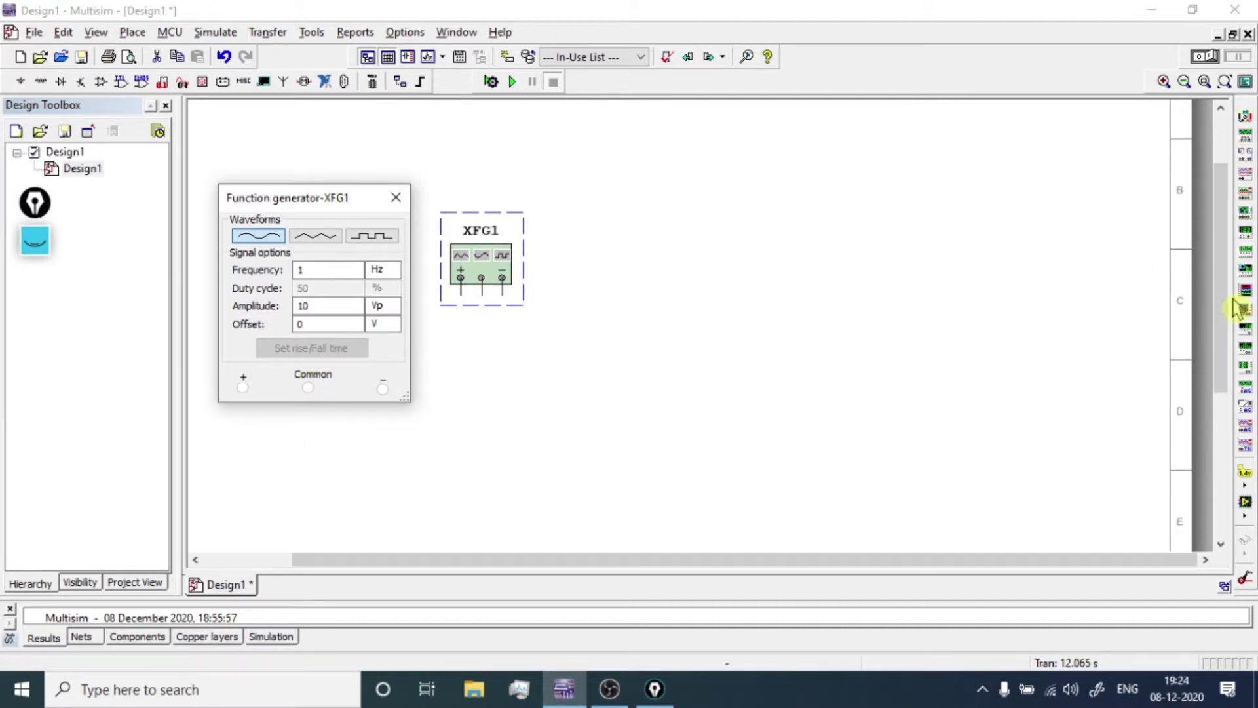
- Place a two-channel oscilloscope beside the function generator and close the generator's settings window
{"action": "left_click", "coordinate": [1245, 190]}
{"action": "left_click", "coordinate": [604, 275]}
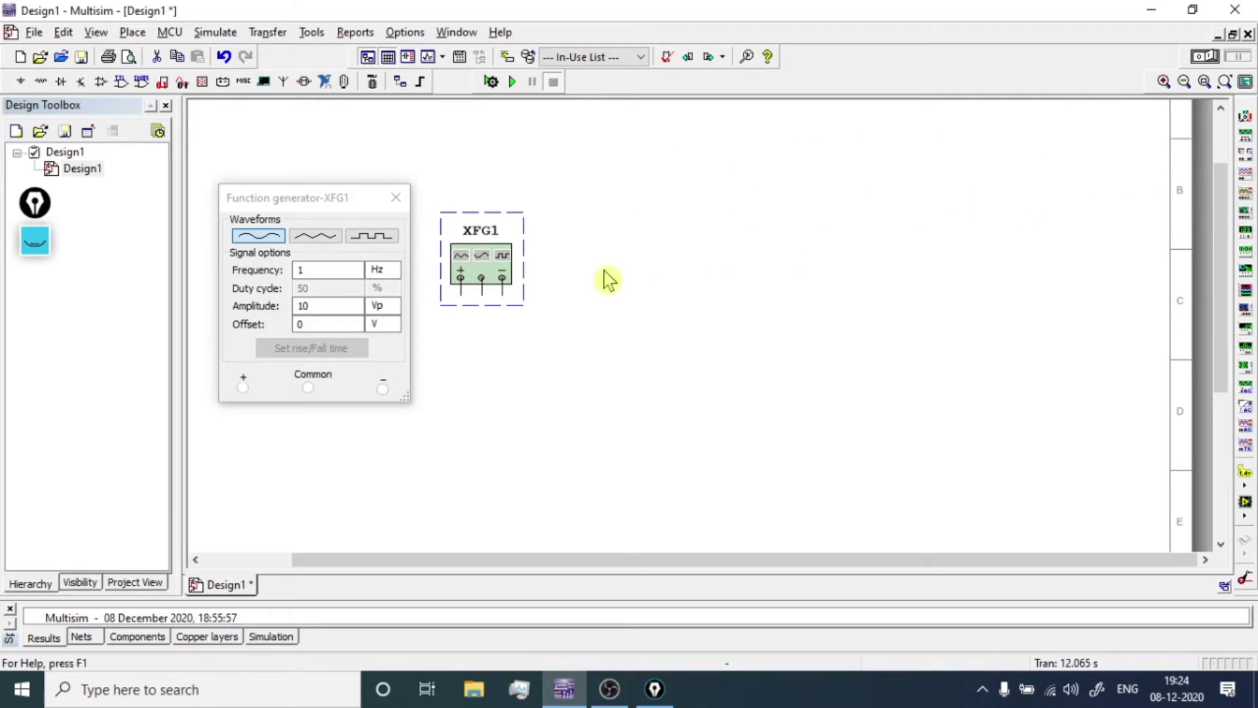
{"action": "left_click", "coordinate": [673, 232]}
{"action": "left_click_drag", "start_coordinate": [673, 233], "coordinate": [694, 254]}
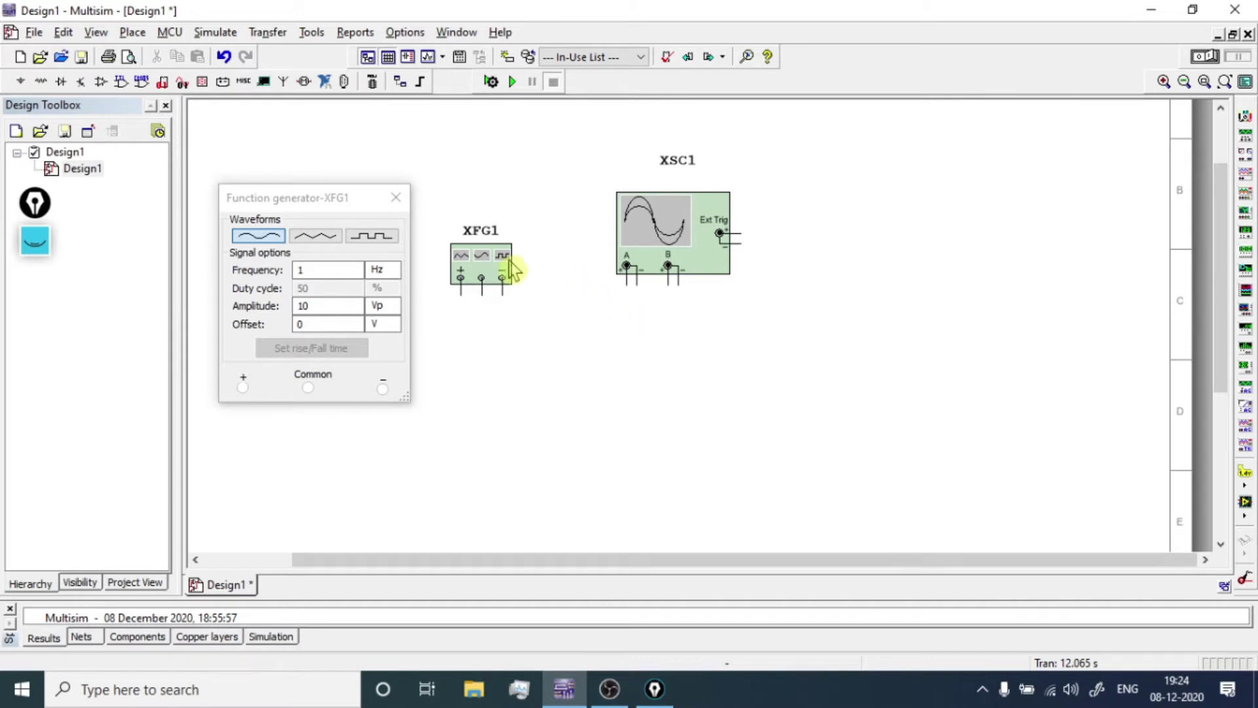
{"action": "left_click", "coordinate": [395, 198]}
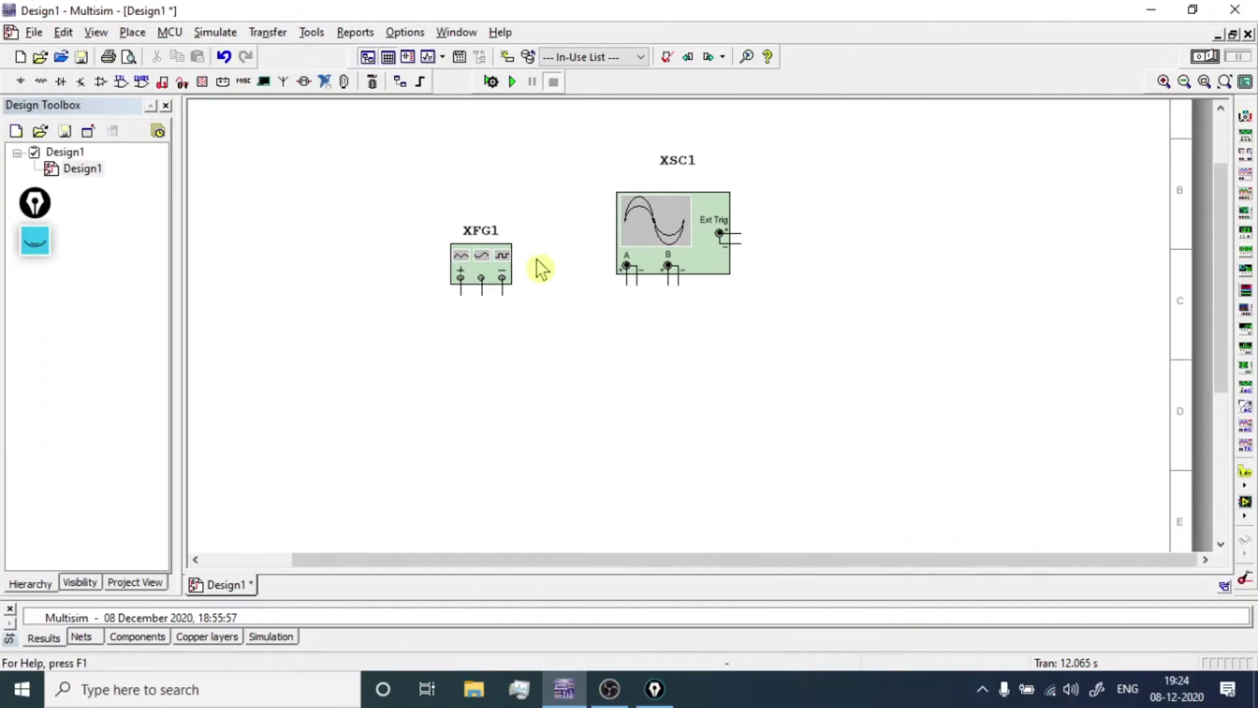
- Reopen the function generator's settings and wire its + terminal to oscilloscope channel A + and its common terminal to channel A −
{"action": "double_click", "coordinate": [483, 279]}
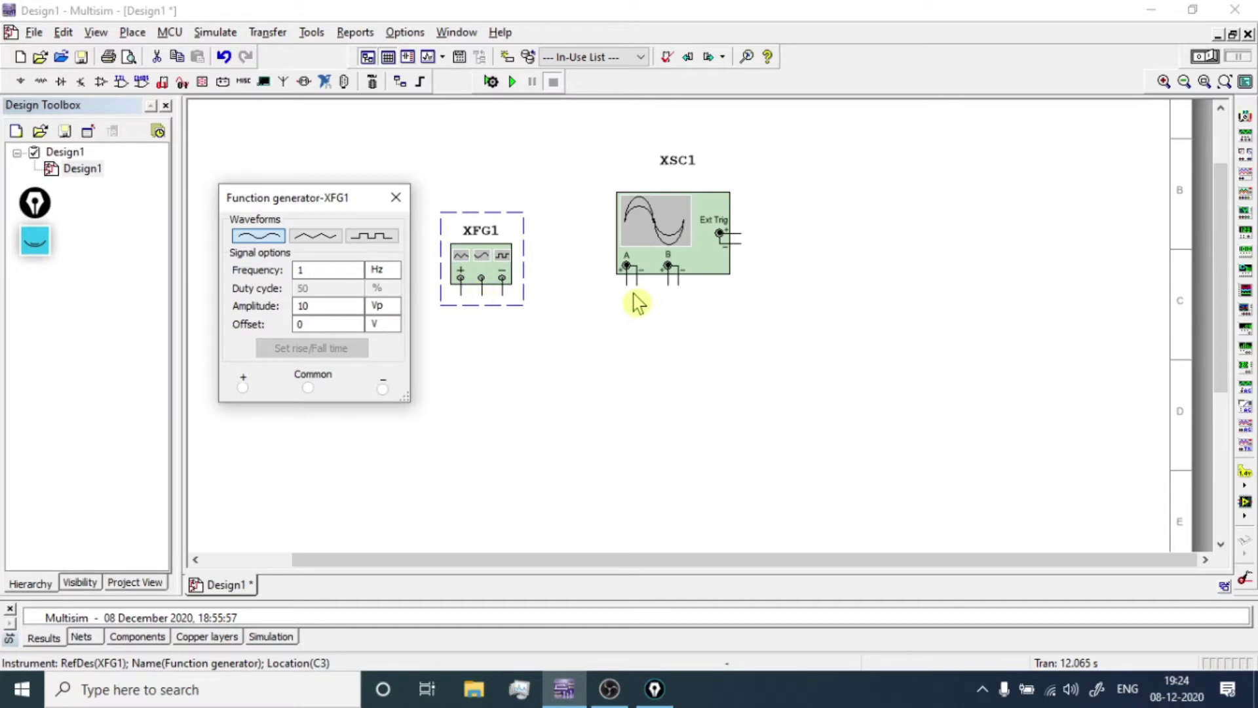
{"action": "left_click", "coordinate": [545, 356]}
{"action": "left_click", "coordinate": [461, 293]}
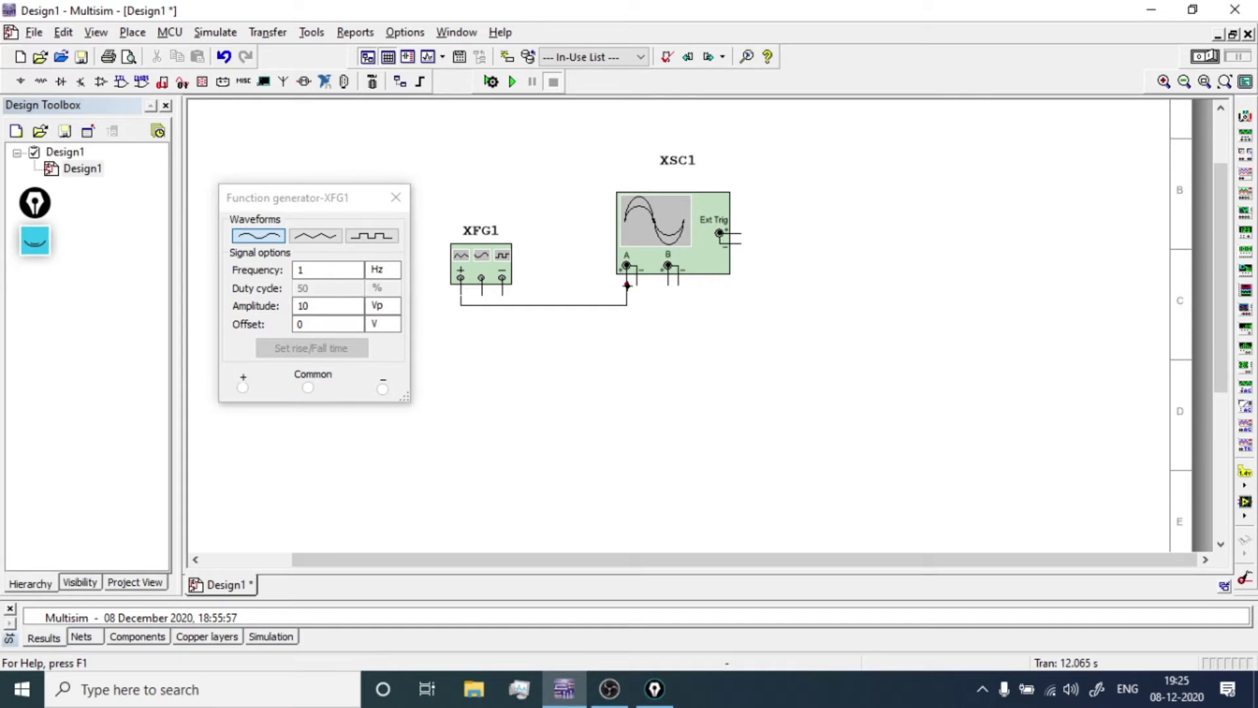
{"action": "left_click", "coordinate": [626, 285]}
{"action": "left_click", "coordinate": [637, 286]}
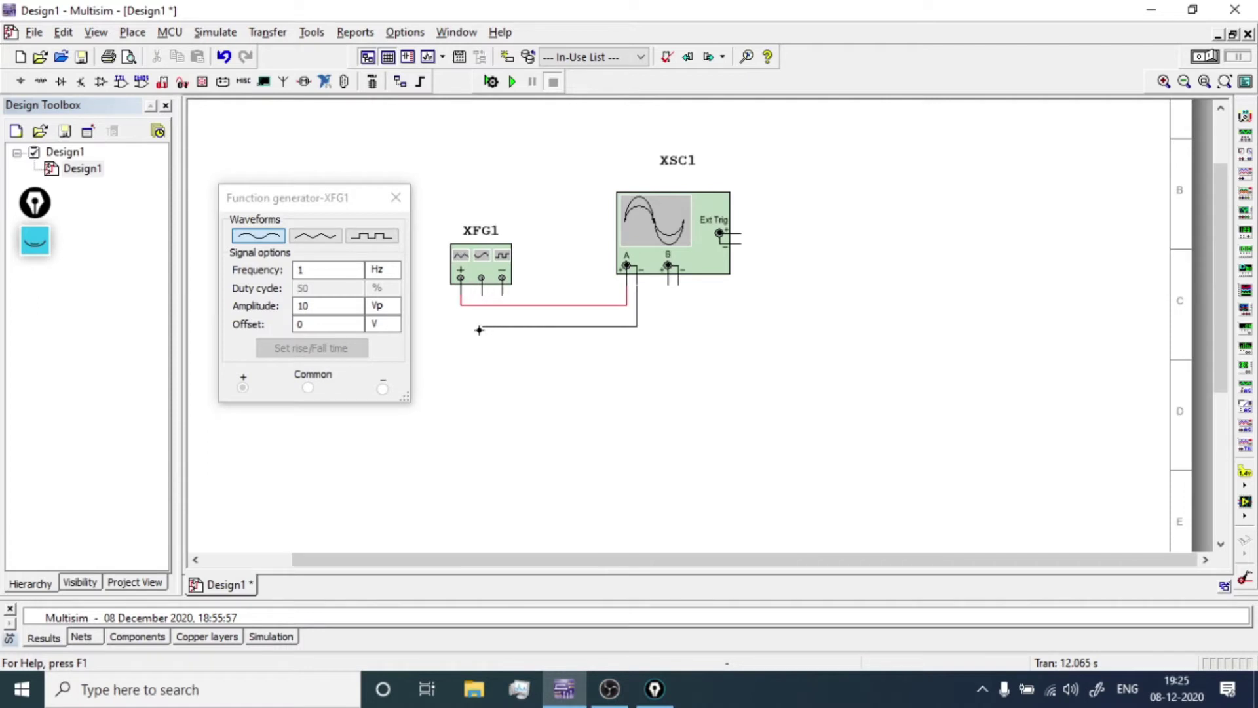
{"action": "left_click", "coordinate": [478, 300]}
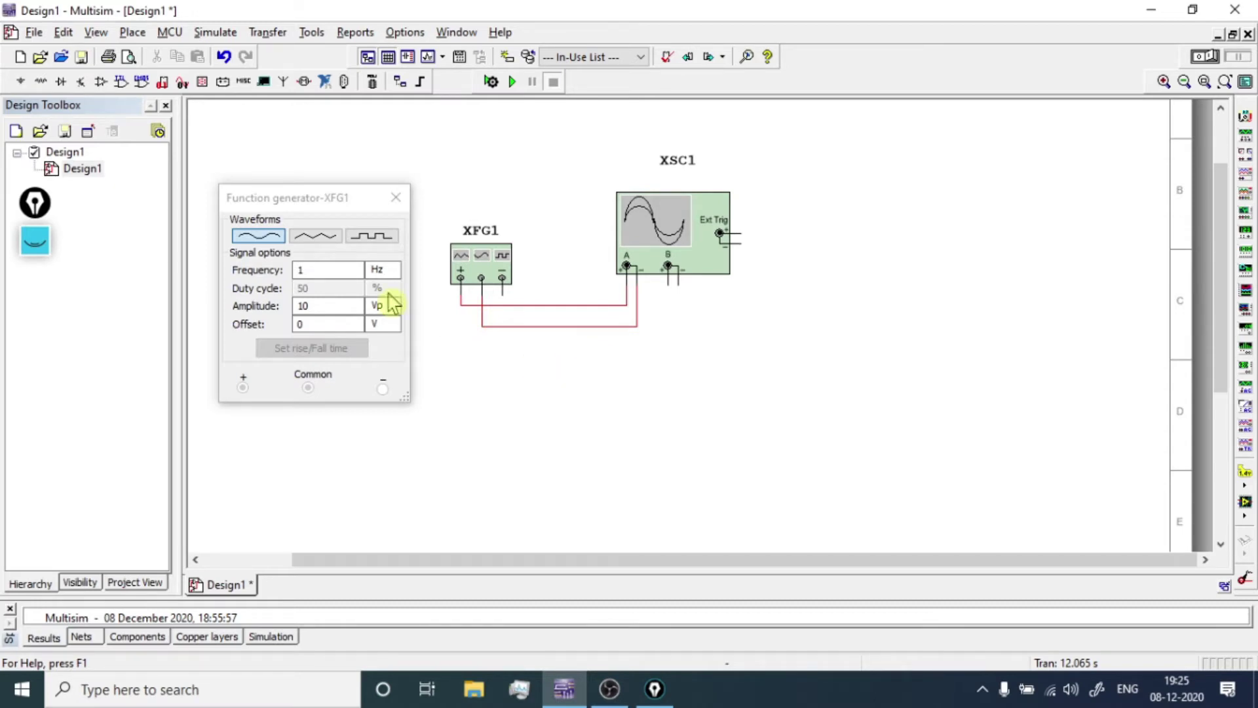
- Place a GROUND component from POWER_SOURCES below the circuit and connect it to the wire from the generator's common terminal
{"action": "left_click", "coordinate": [20, 82]}
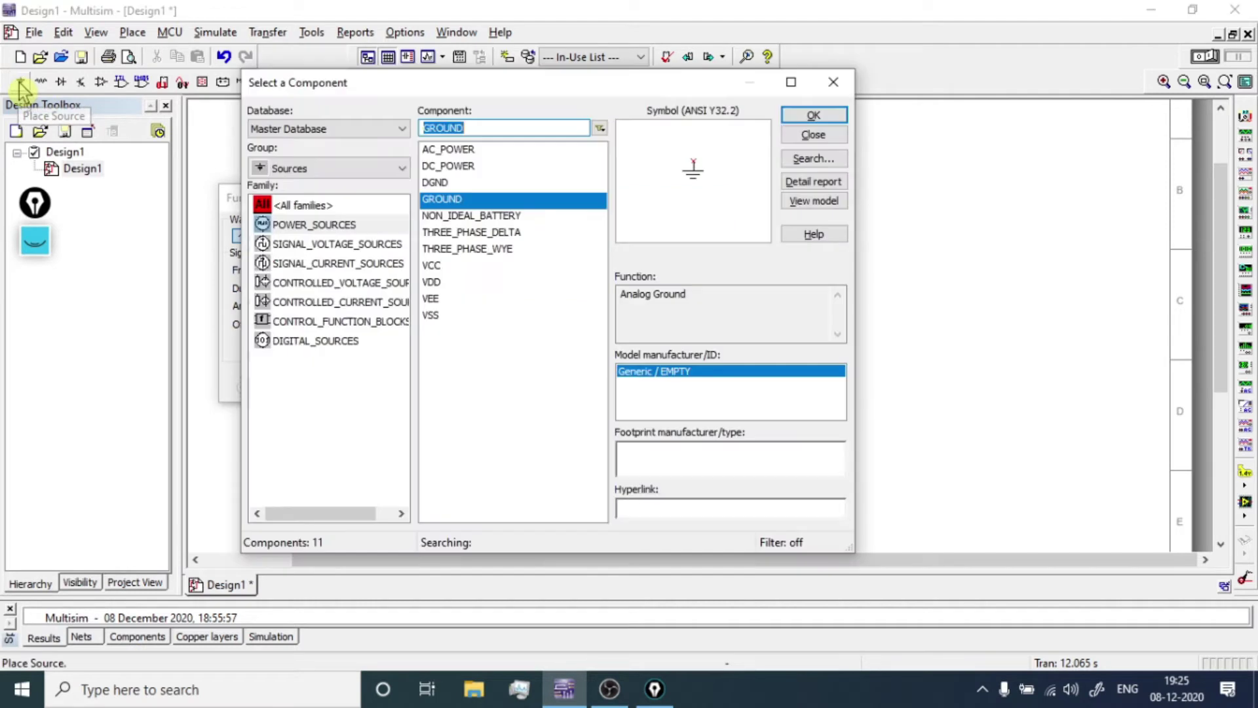
{"action": "left_click", "coordinate": [331, 228]}
{"action": "left_click", "coordinate": [440, 205]}
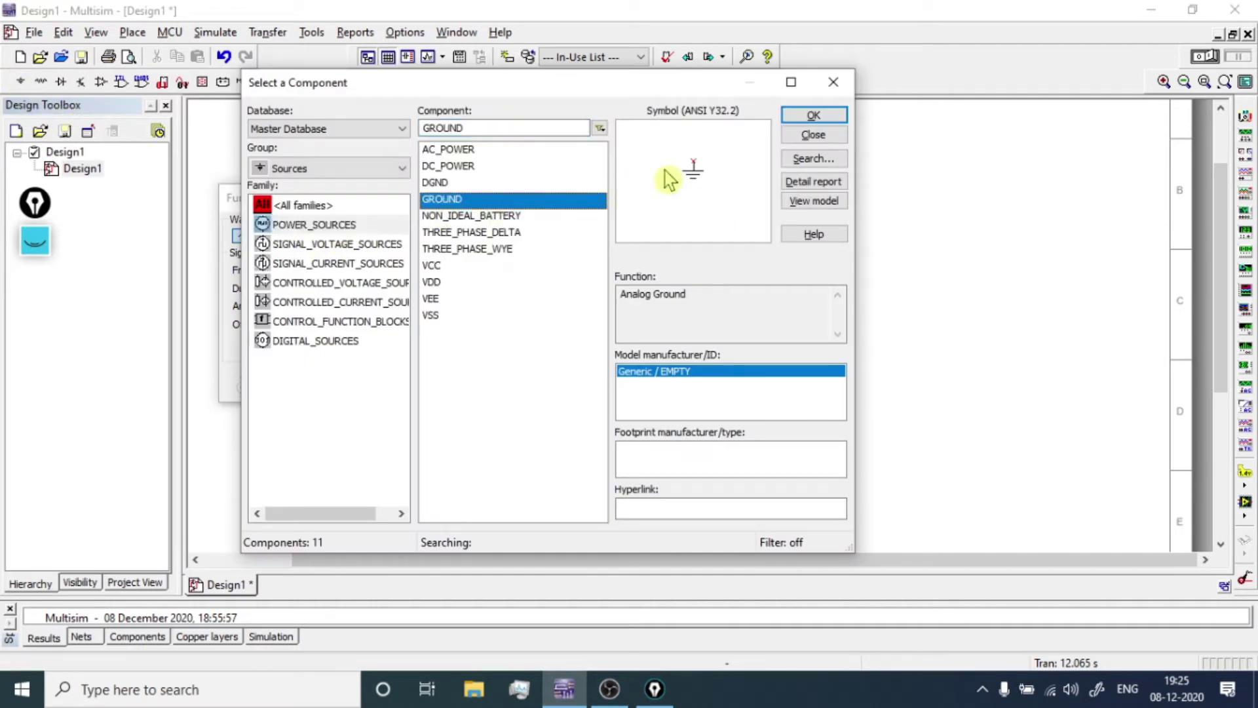
{"action": "left_click", "coordinate": [813, 116]}
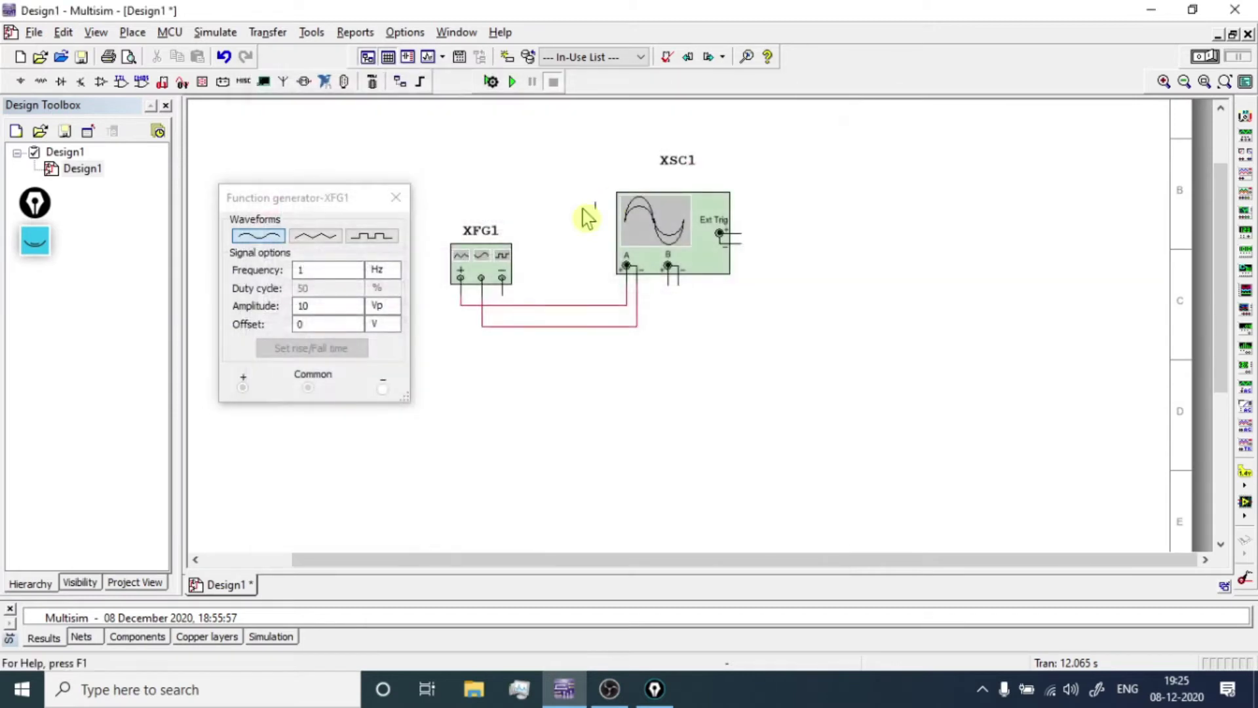
{"action": "left_click", "coordinate": [553, 365]}
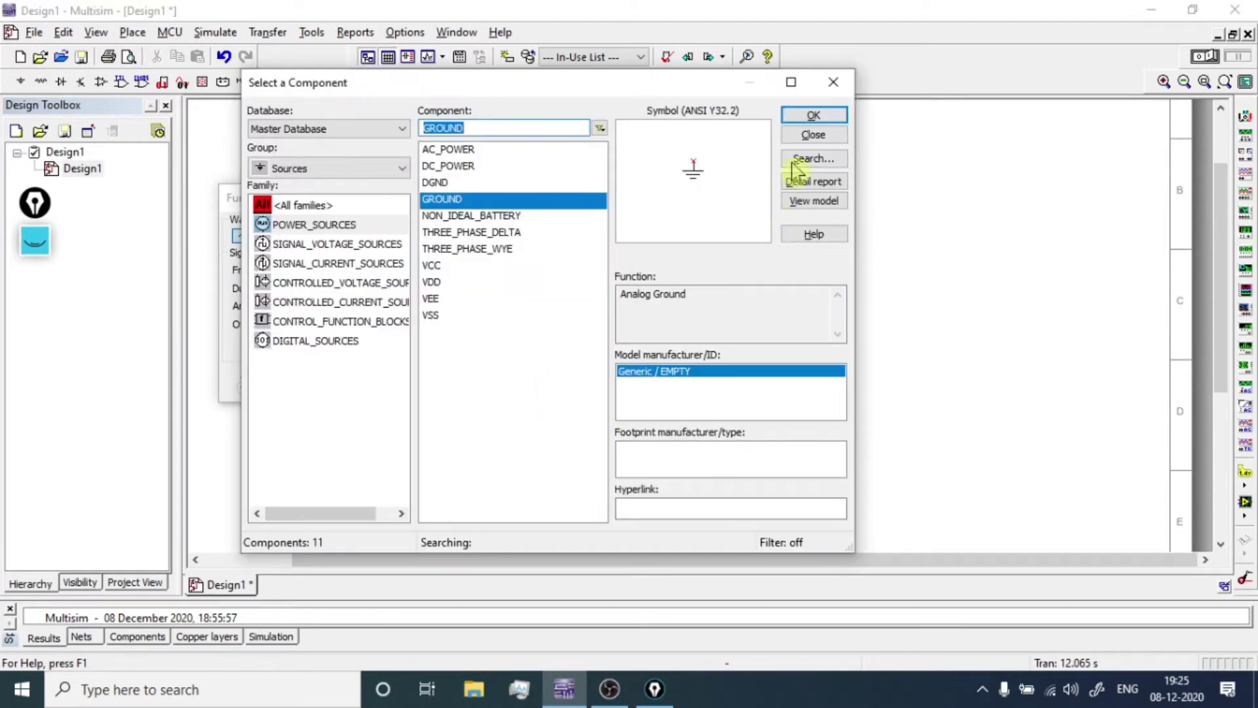
{"action": "left_click", "coordinate": [833, 82]}
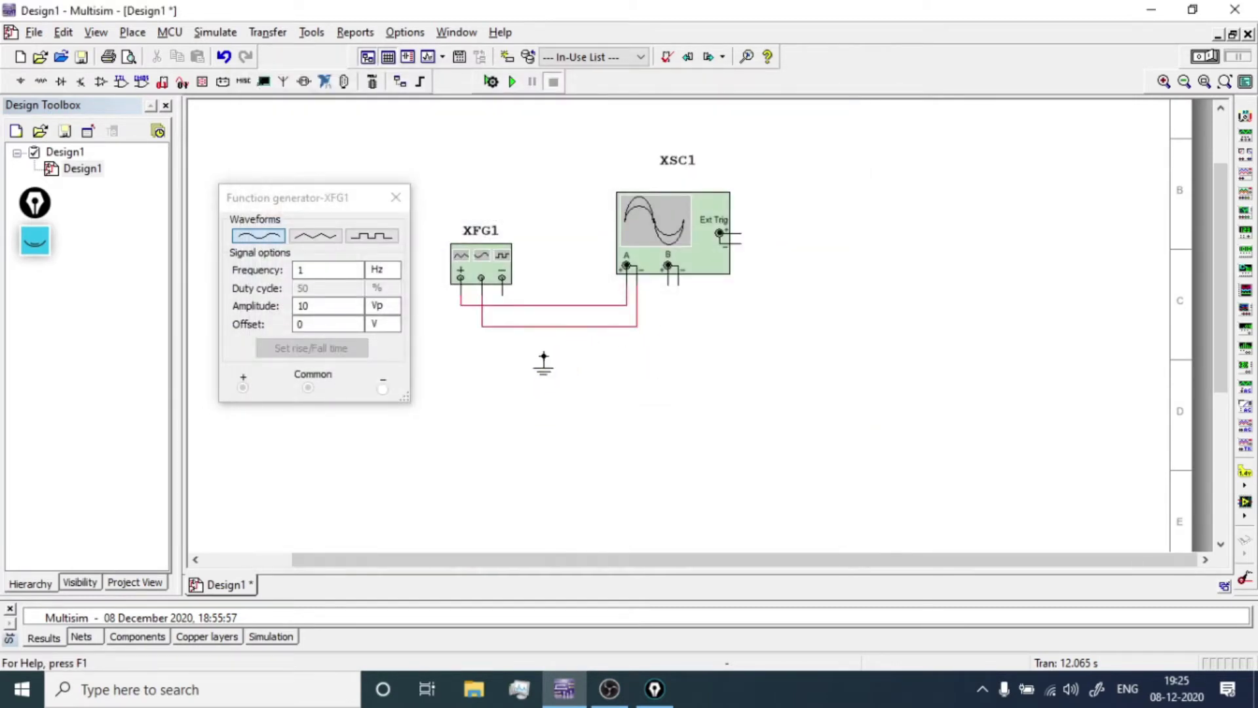
{"action": "left_click_drag", "start_coordinate": [544, 328], "coordinate": [544, 359]}
- Open the oscilloscope's display window and move it clear of the function generator and wiring
{"action": "double_click", "coordinate": [672, 251]}
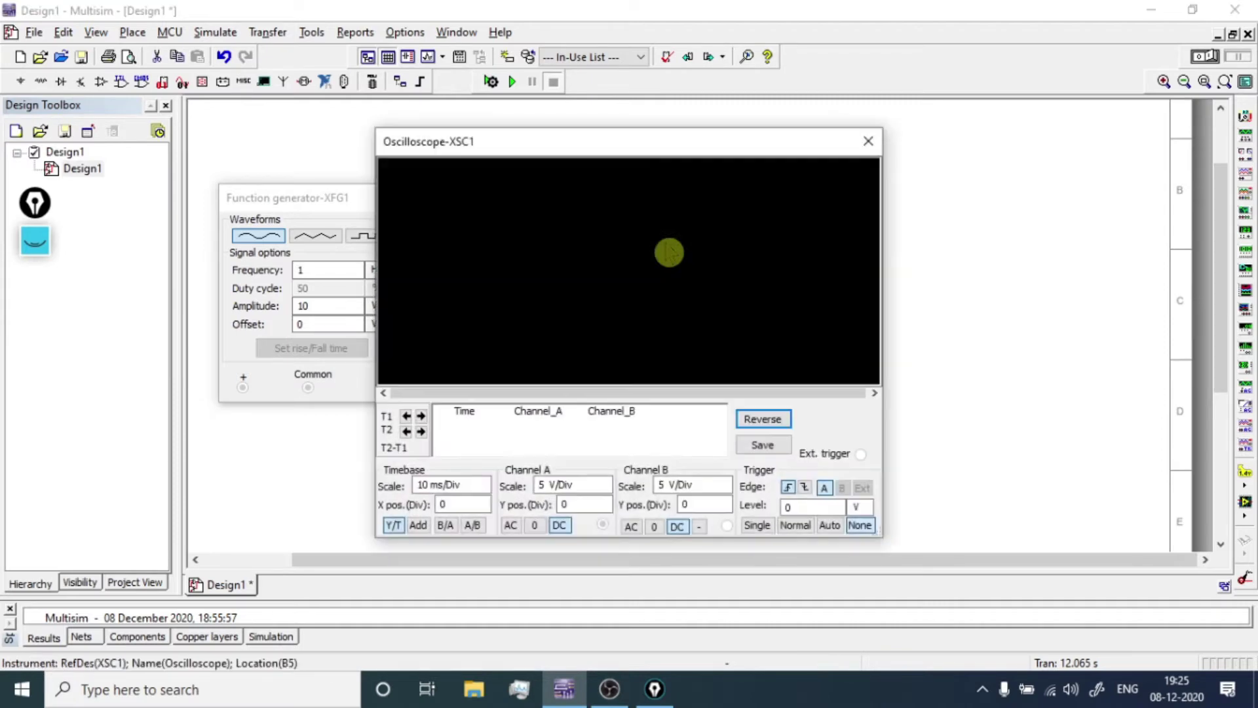
{"action": "left_click_drag", "start_coordinate": [565, 154], "coordinate": [931, 141]}
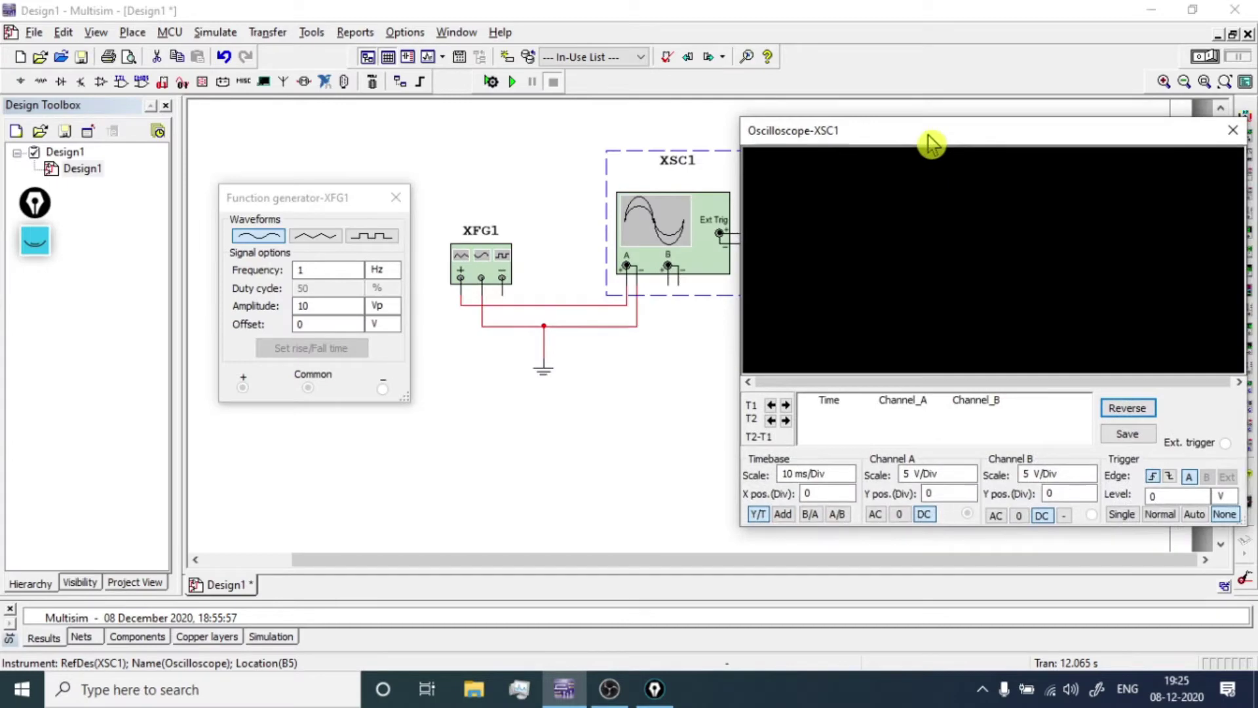
{"action": "left_click", "coordinate": [785, 174]}
{"action": "left_click", "coordinate": [561, 418]}
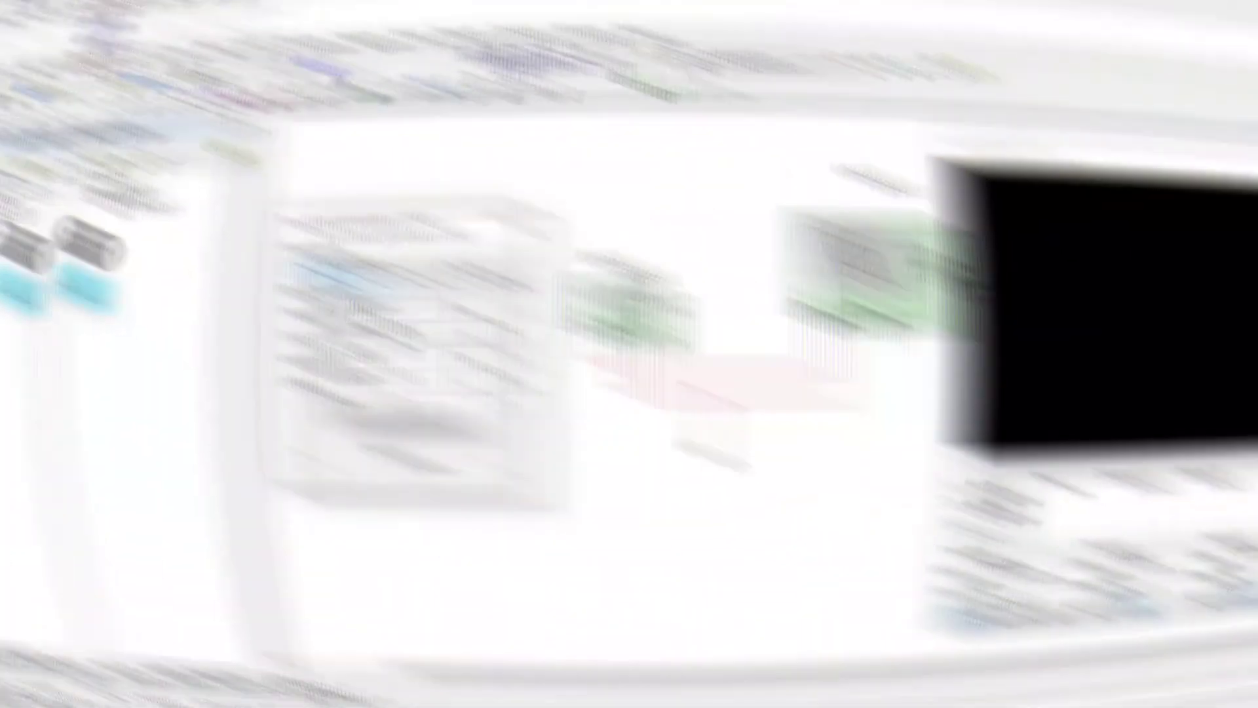
{"action": "left_click", "coordinate": [298, 270]}
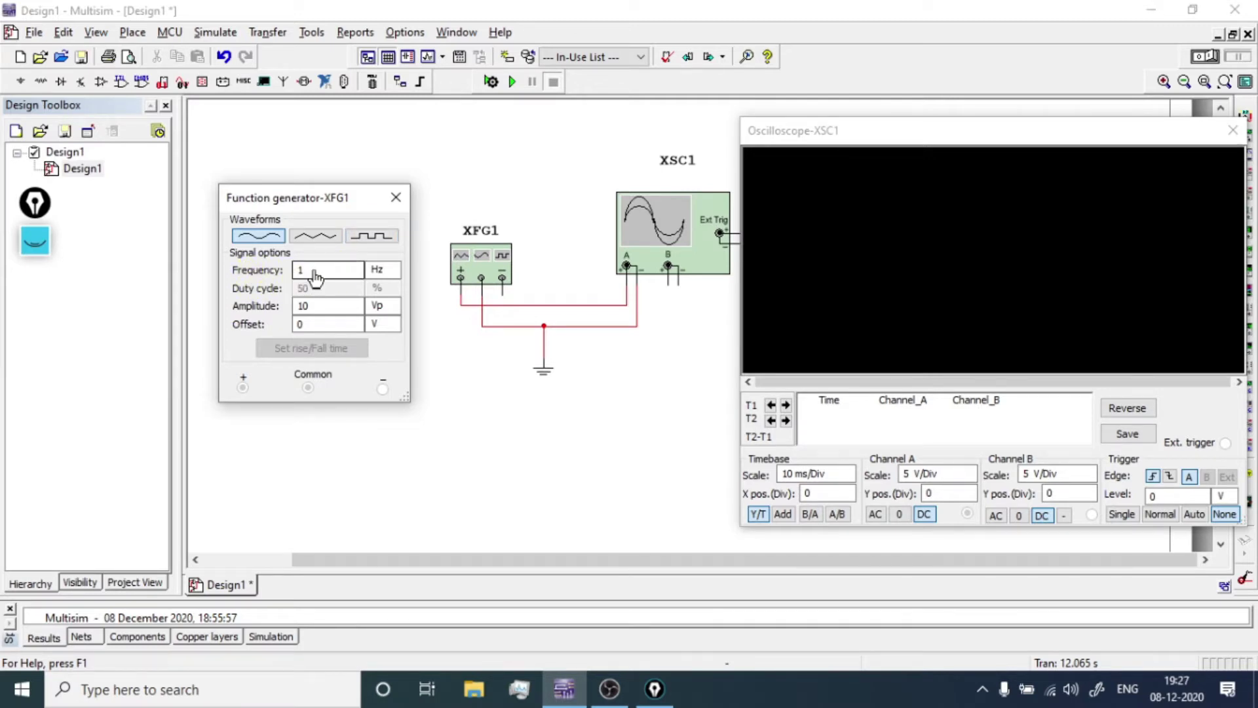
{"action": "left_click", "coordinate": [385, 273]}
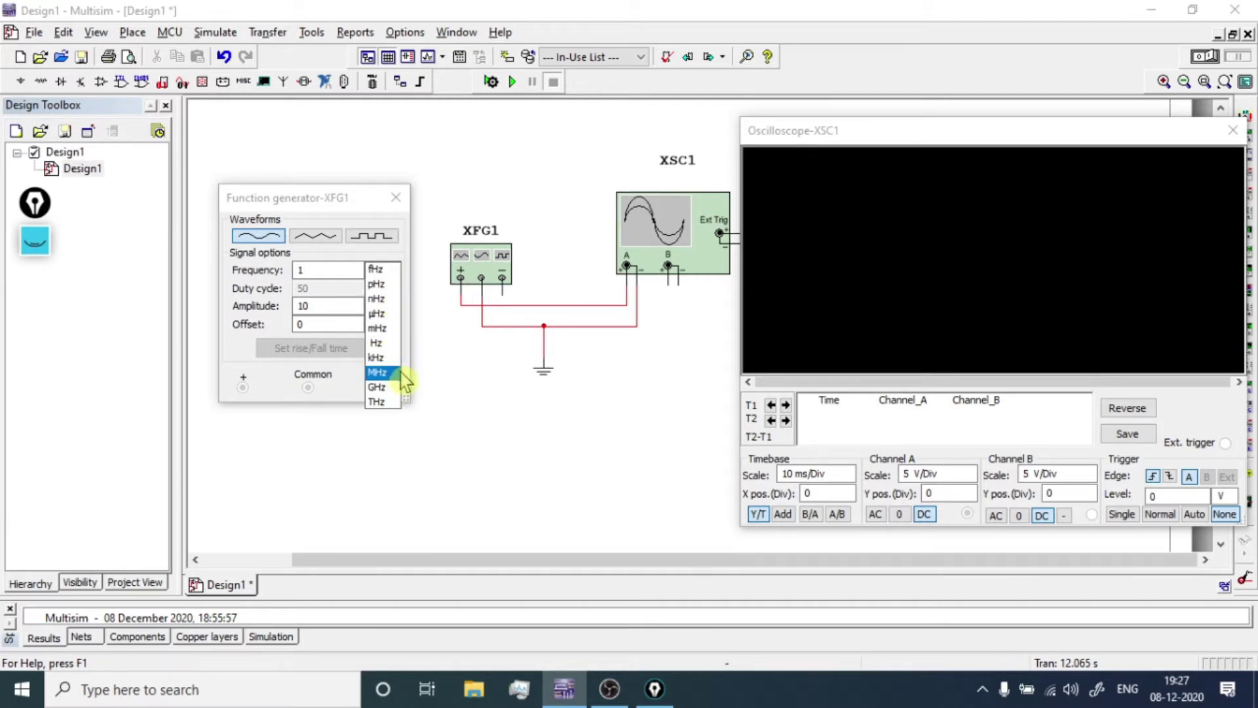
{"action": "left_click", "coordinate": [339, 213]}
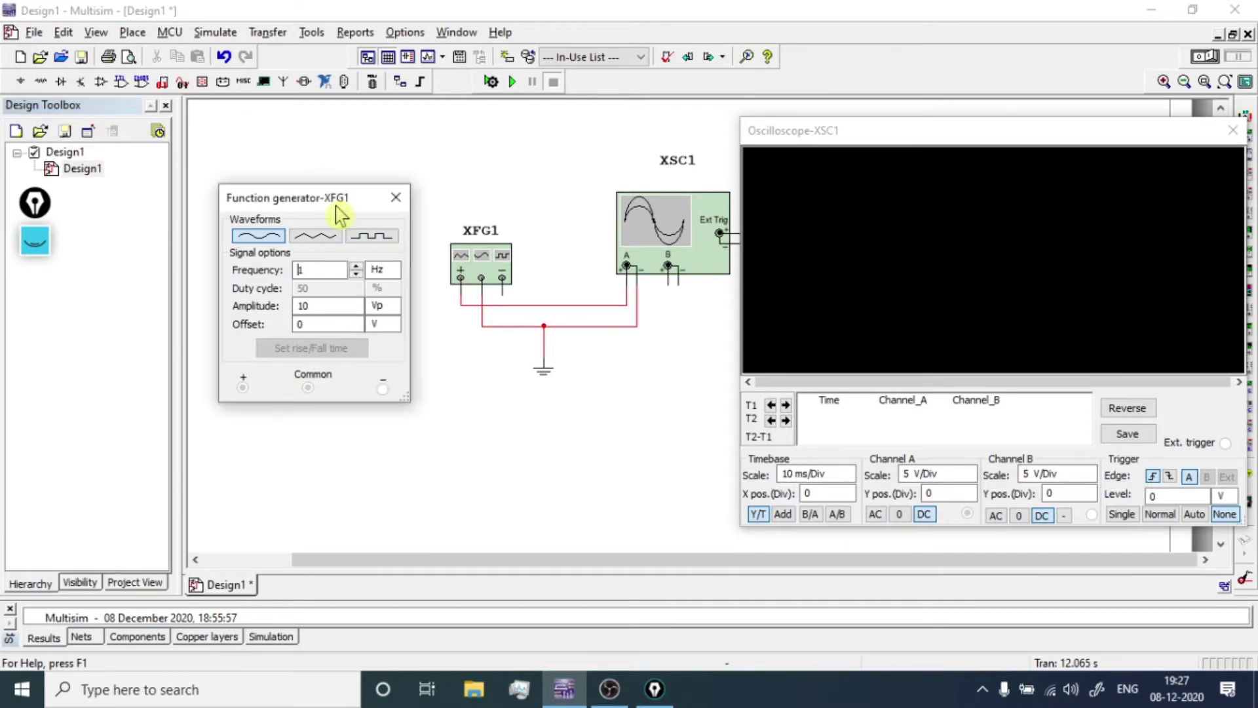
{"action": "left_click", "coordinate": [318, 305]}
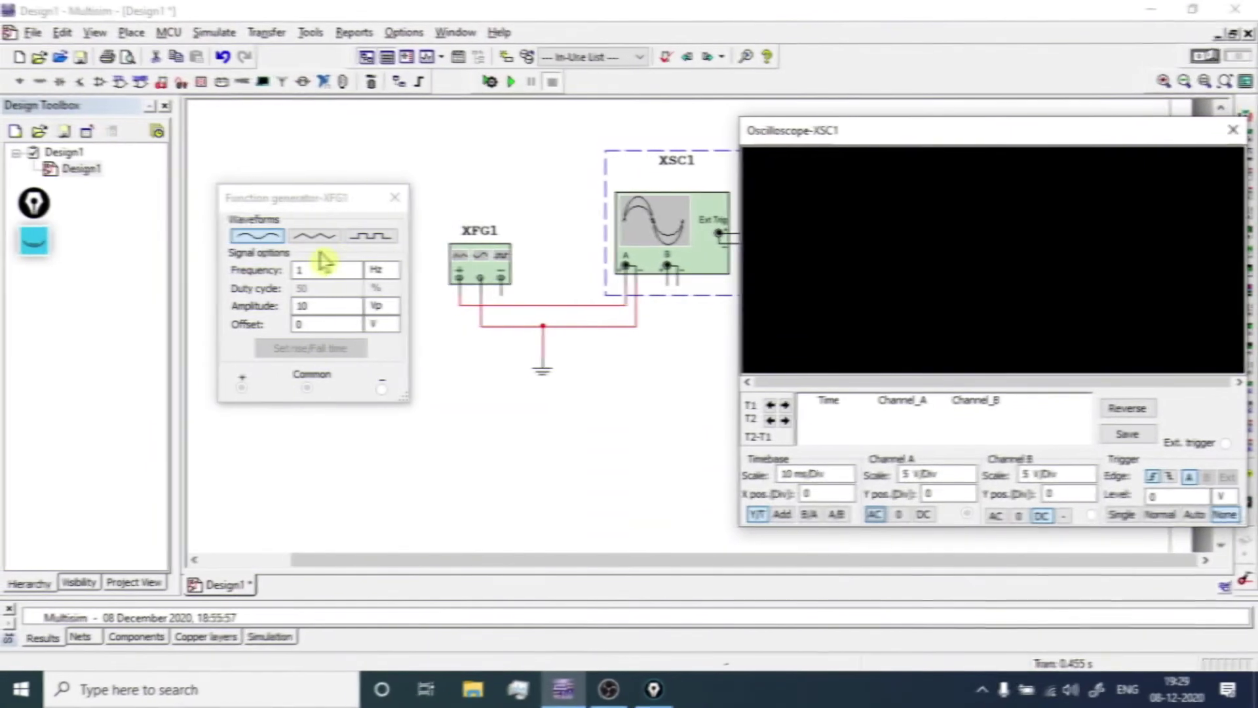
- Run the simulation and set the function generator's sine wave frequency to 50 Hz
{"action": "left_click", "coordinate": [512, 84]}
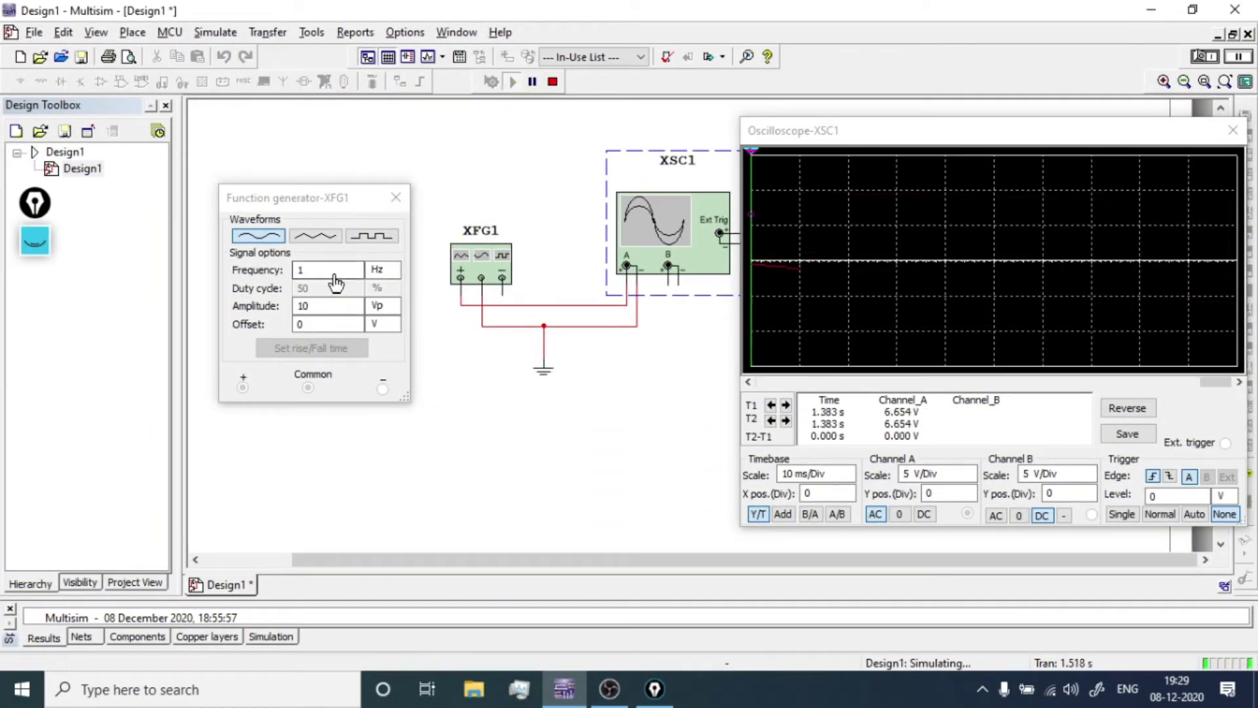
{"action": "left_click", "coordinate": [332, 280]}
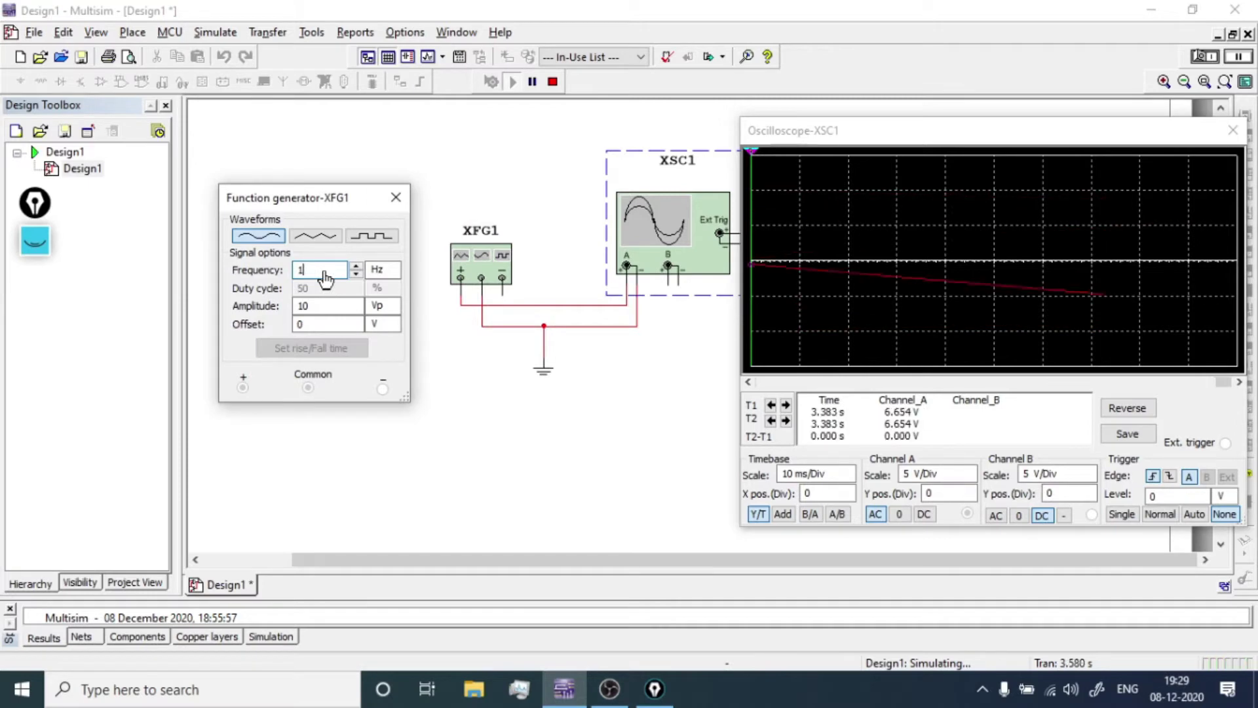
{"action": "key", "text": "Down"}
{"action": "key", "text": "Down"}
{"action": "key", "text": "Down"}
{"action": "key", "text": "Down"}
{"action": "key", "text": "Down"}
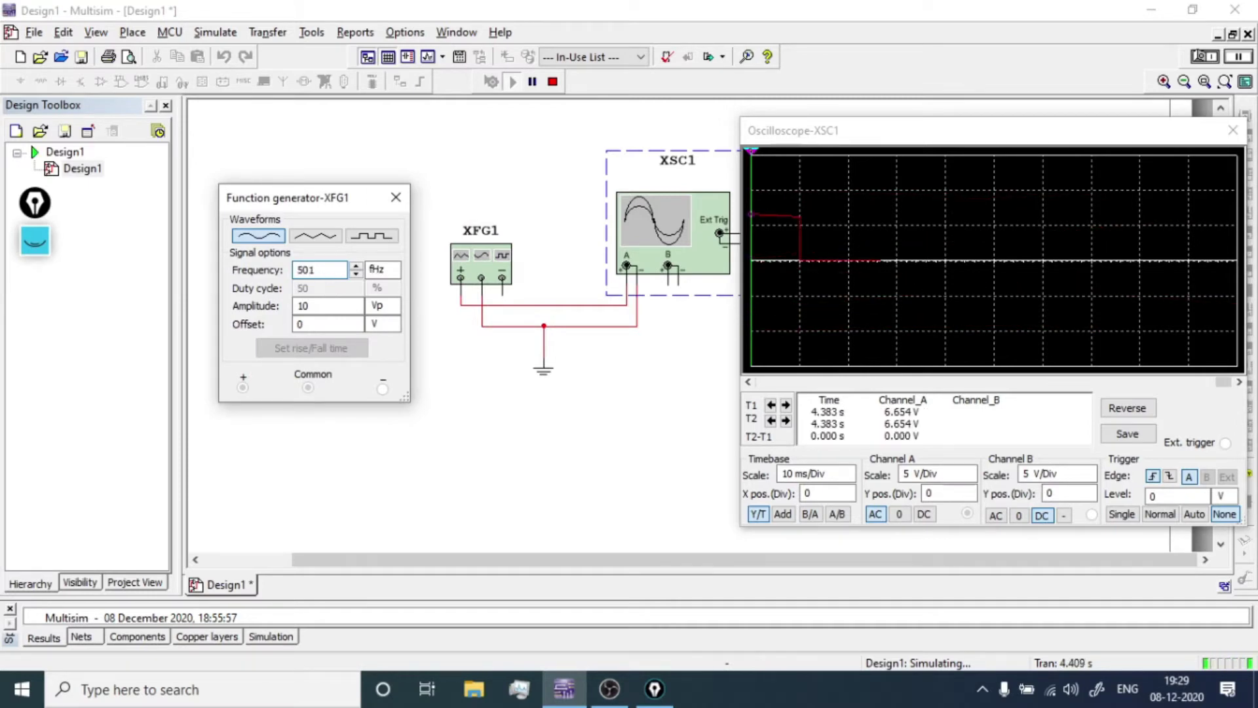
{"action": "key", "text": "alt+Down"}
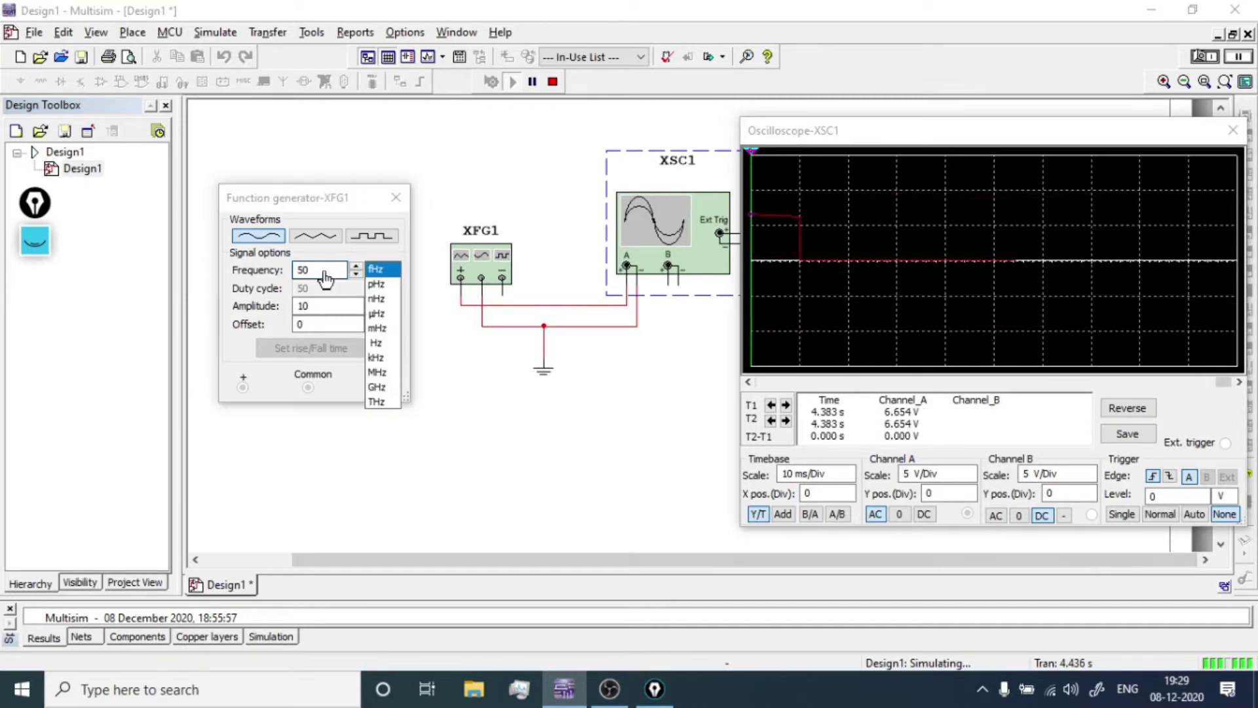
{"action": "key", "text": "Down"}
{"action": "key", "text": "Down"}
{"action": "key", "text": "Down"}
{"action": "key", "text": "Down"}
{"action": "key", "text": "Down"}
{"action": "key", "text": "Return"}
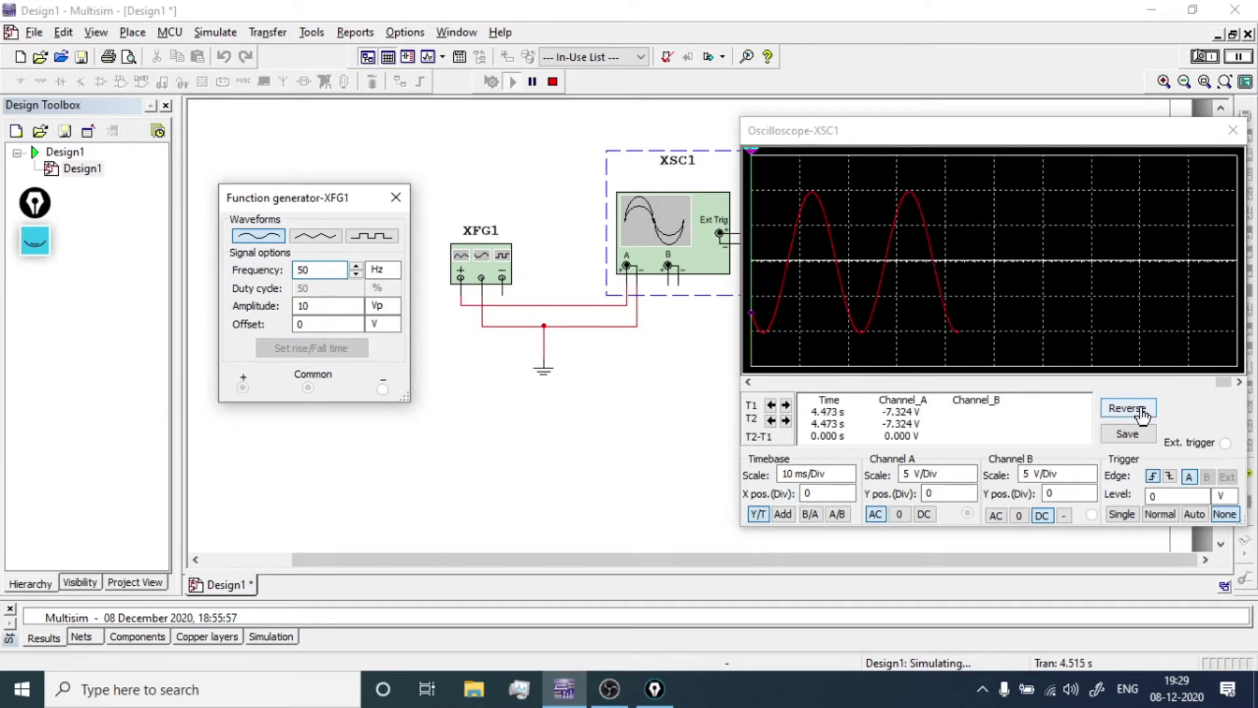
- Reverse the oscilloscope's display background and set the function generator's frequency to 100 Hz
{"action": "left_click", "coordinate": [1140, 411]}
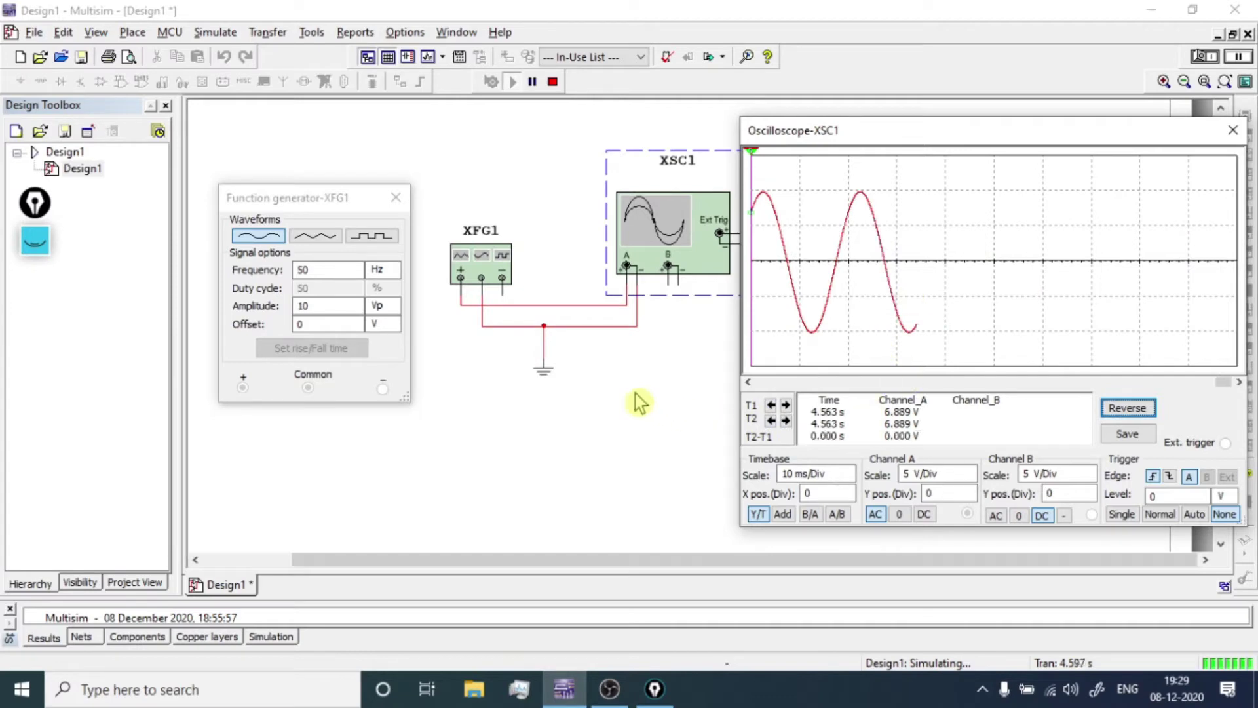
{"action": "left_click", "coordinate": [326, 273]}
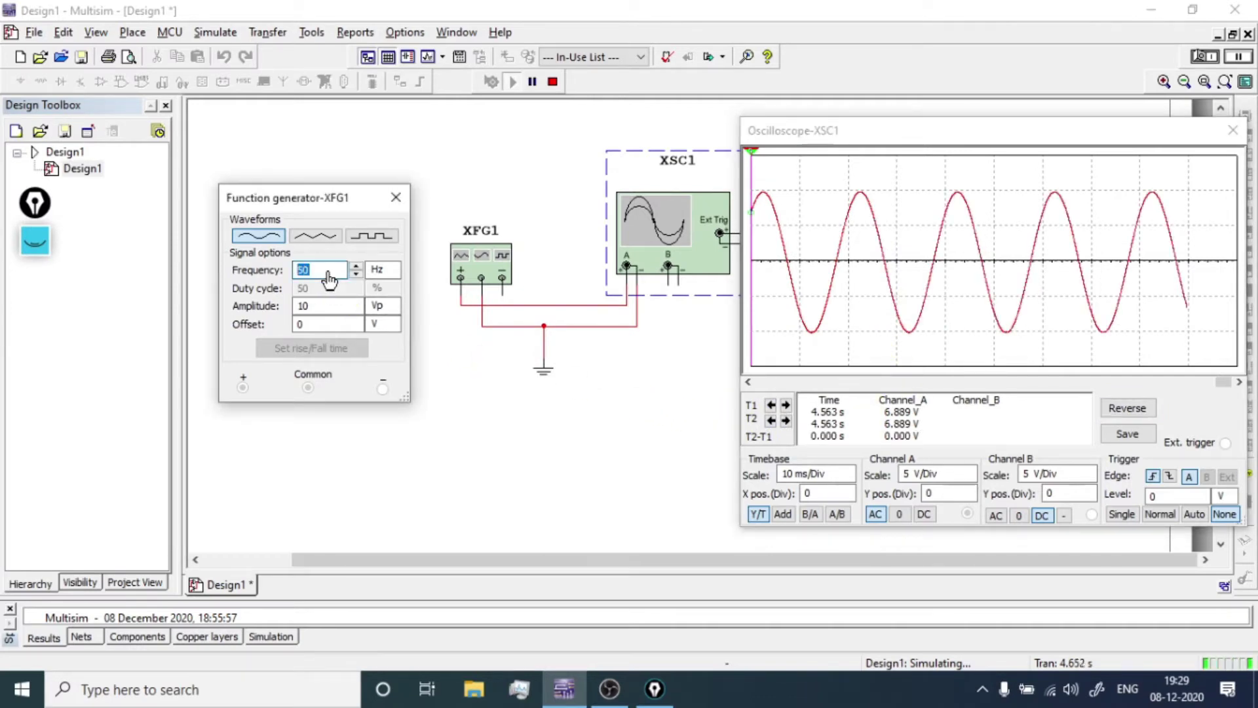
{"action": "type", "text": "100"}
{"action": "key", "text": "Tab"}
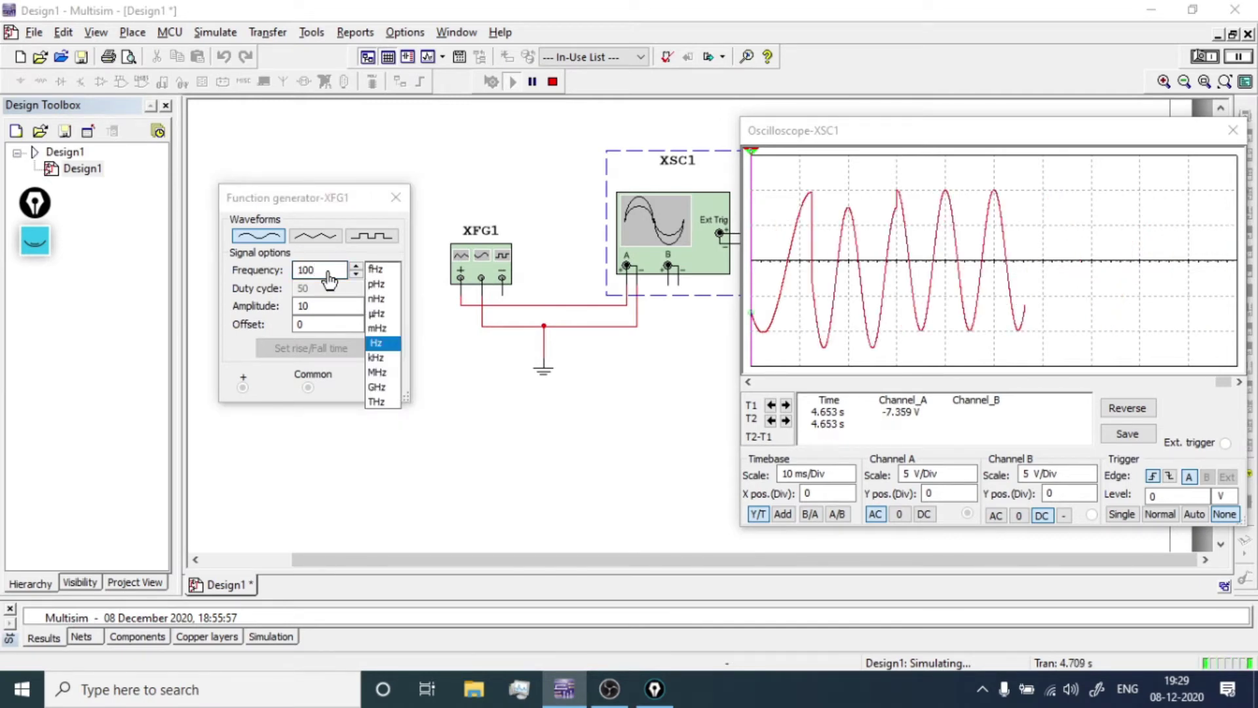
{"action": "left_click", "coordinate": [396, 343]}
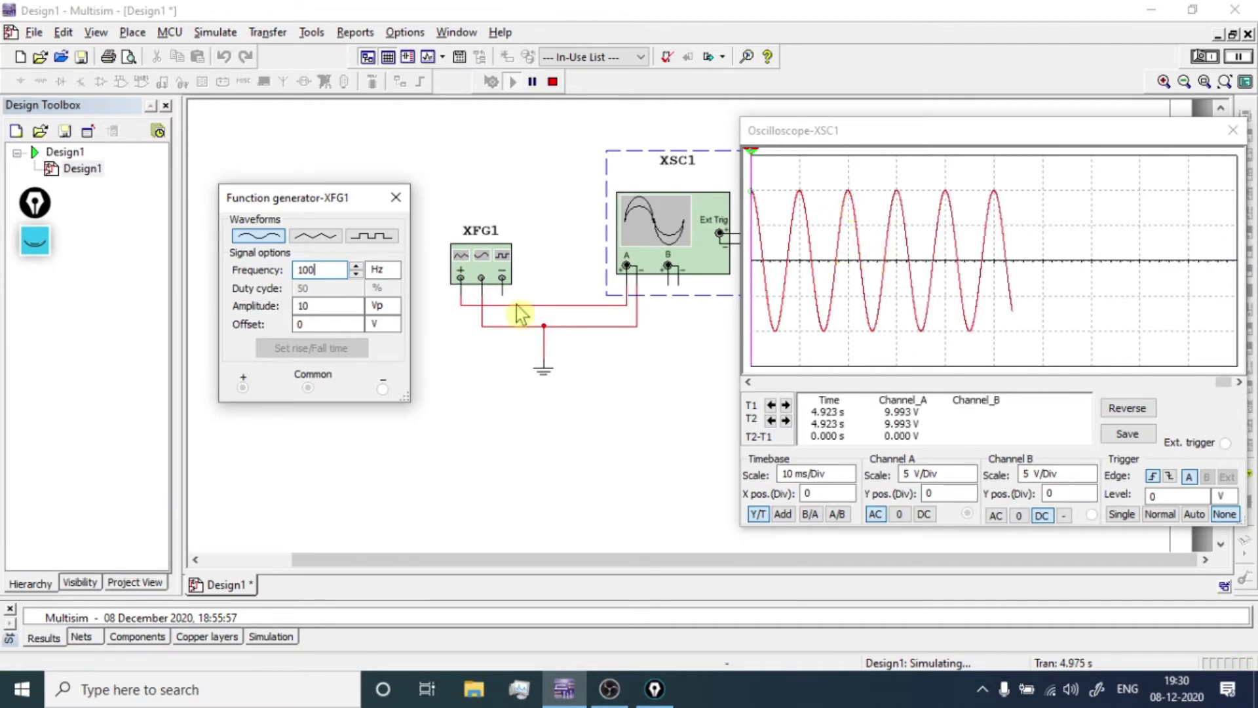
- Set the function generator's amplitude to 5 Vp
{"action": "left_click", "coordinate": [331, 311]}
{"action": "double_click", "coordinate": [331, 311]}
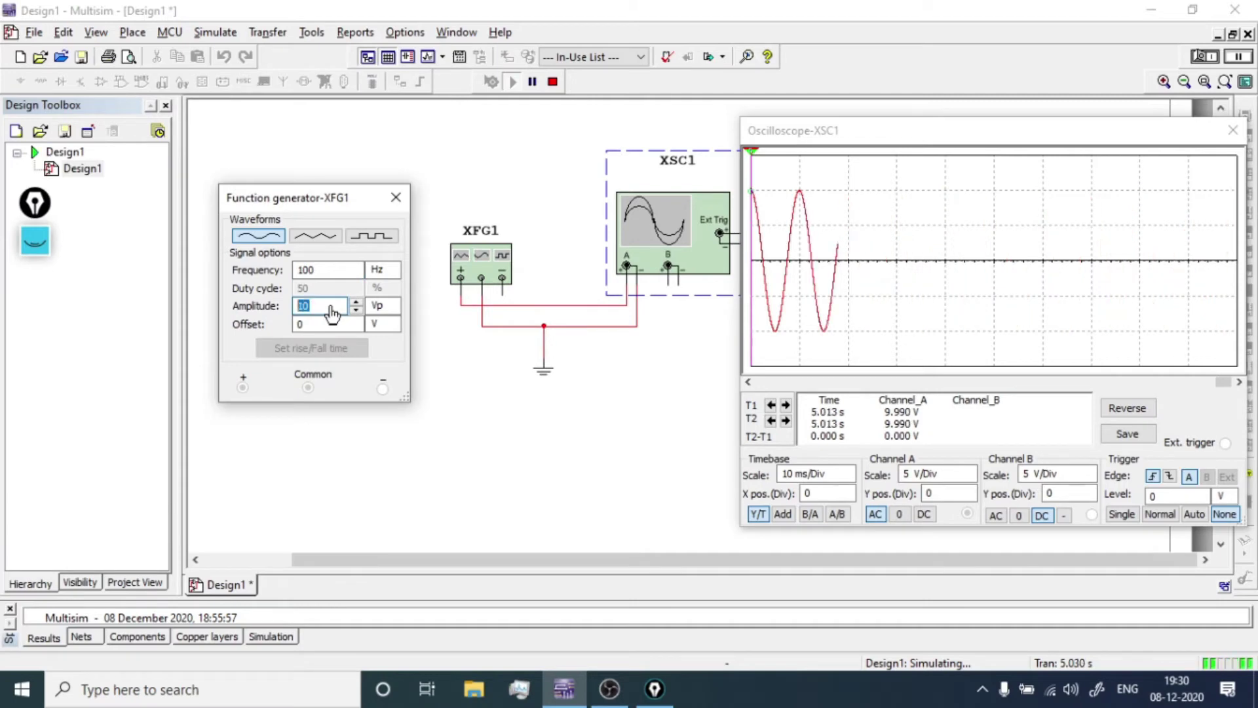
{"action": "type", "text": "5"}
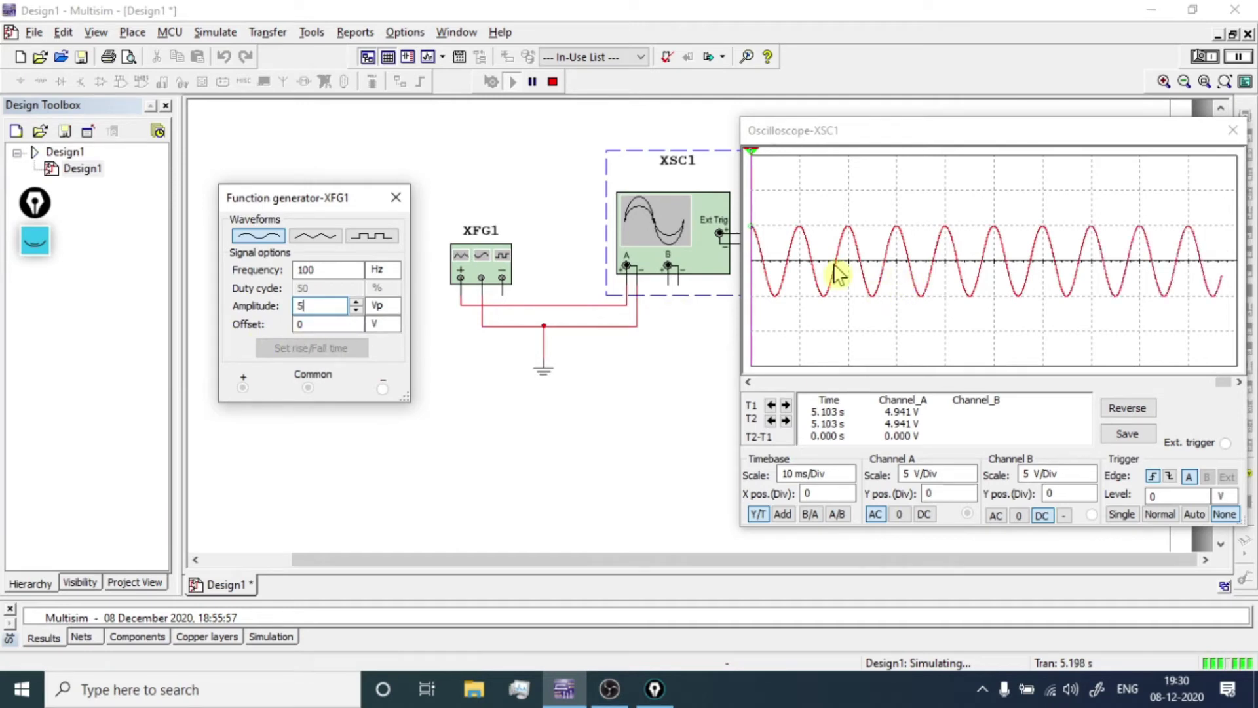
- Try a 5 V offset on the function generator's sine wave and return the offset to 0 V
{"action": "left_click", "coordinate": [317, 326]}
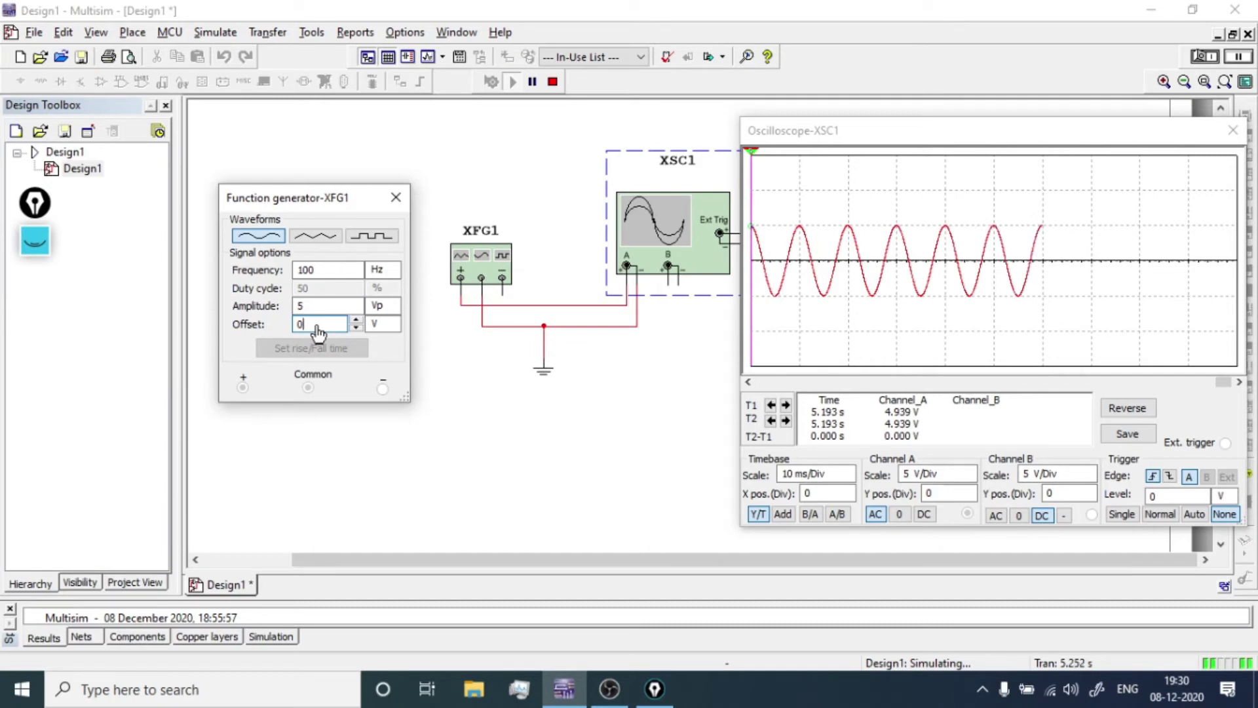
{"action": "type", "text": "5"}
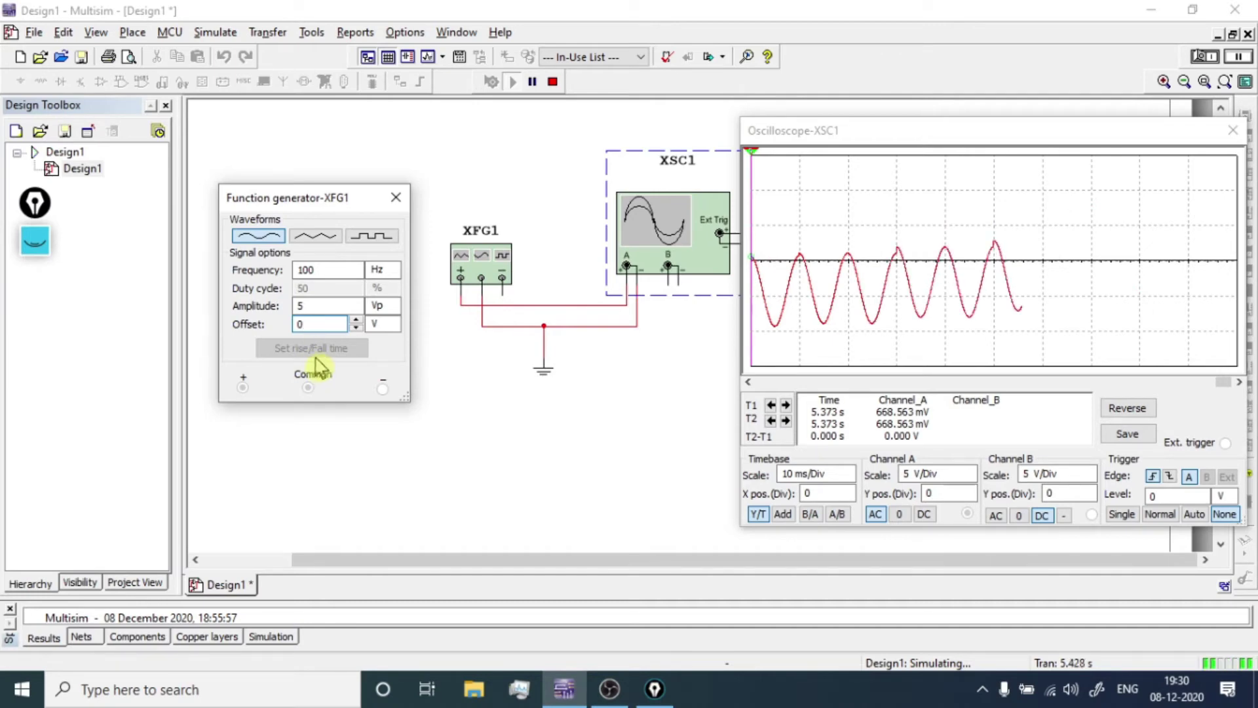
{"action": "type", "text": "0"}
{"action": "key", "text": "alt+Down"}
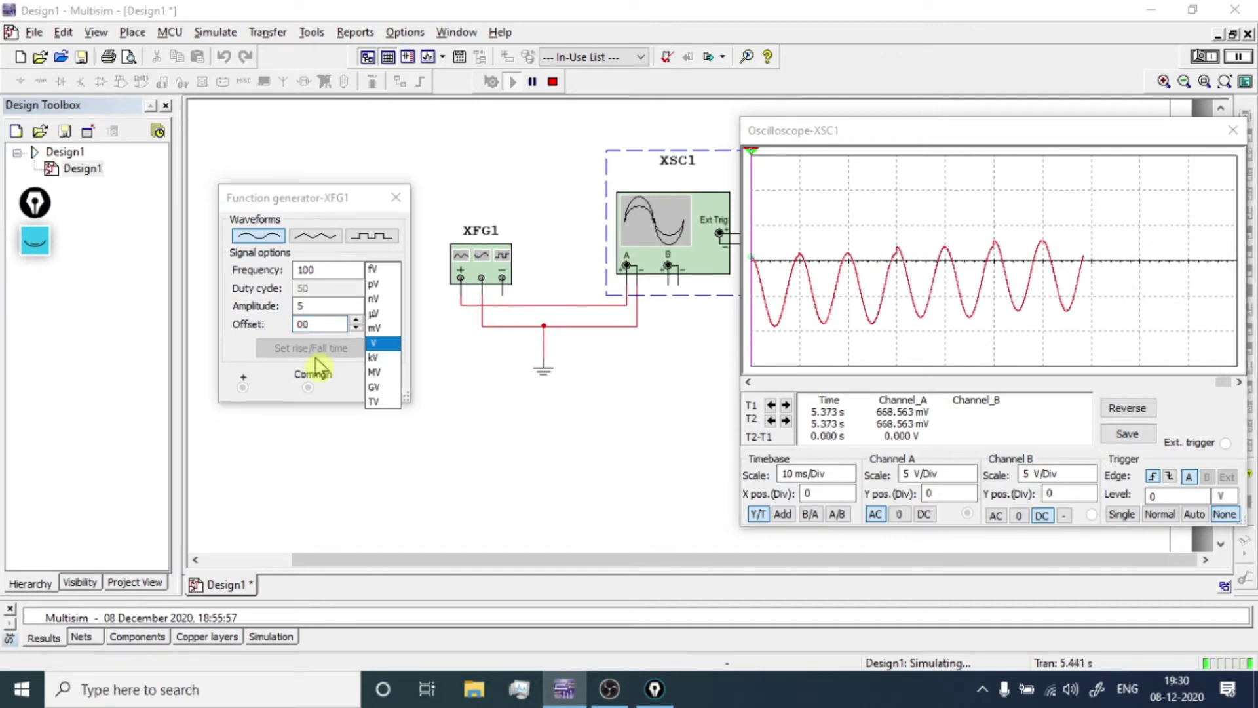
{"action": "left_click", "coordinate": [372, 343]}
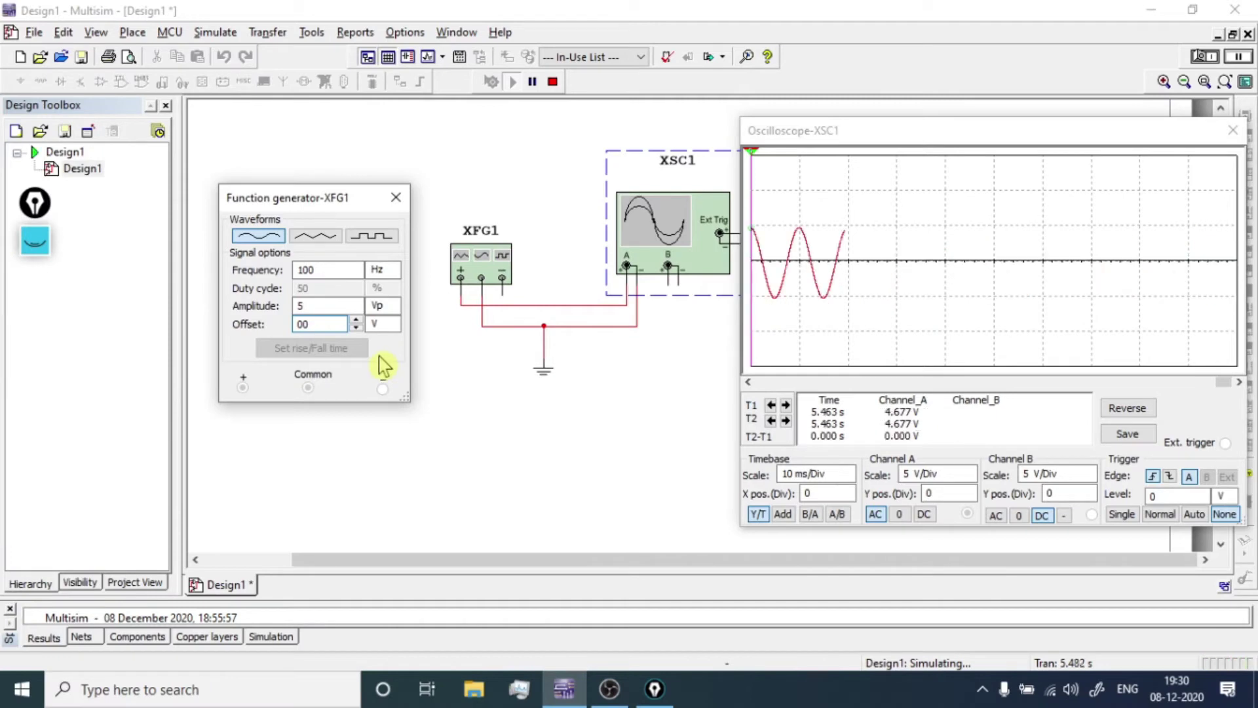
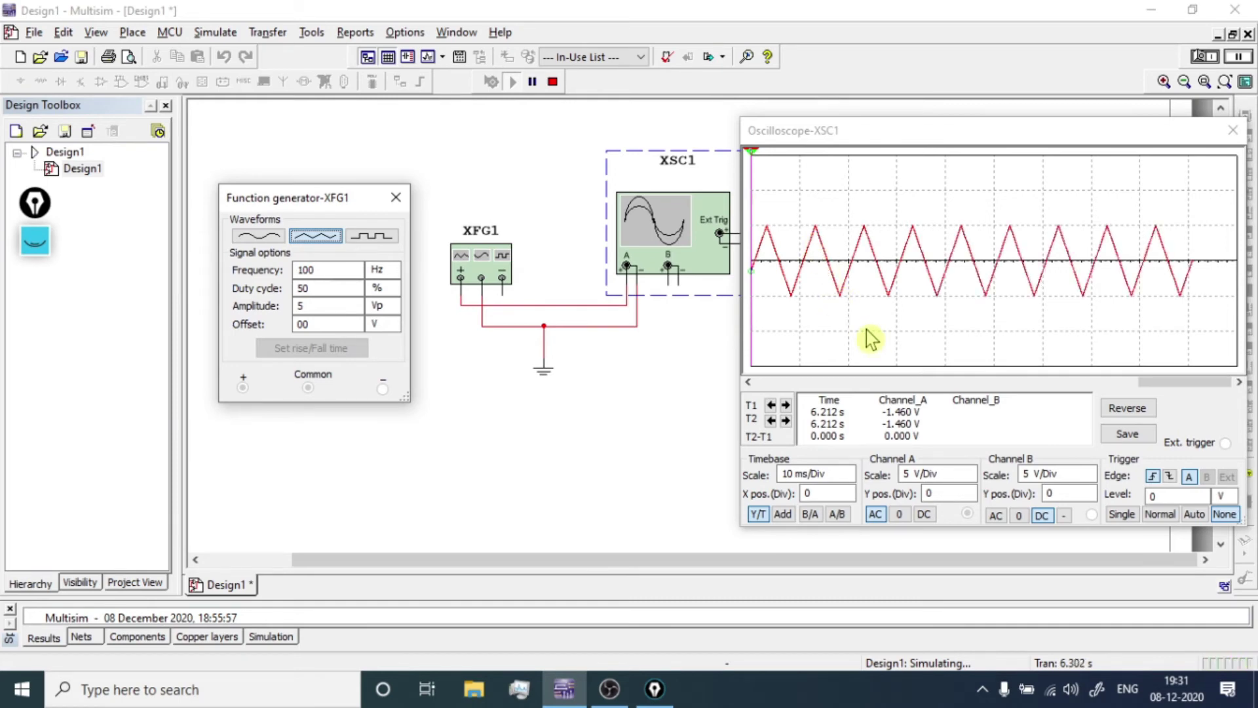
- Try duty cycles of 90% and 10% on the function generator's triangular wave
{"action": "left_click", "coordinate": [321, 292]}
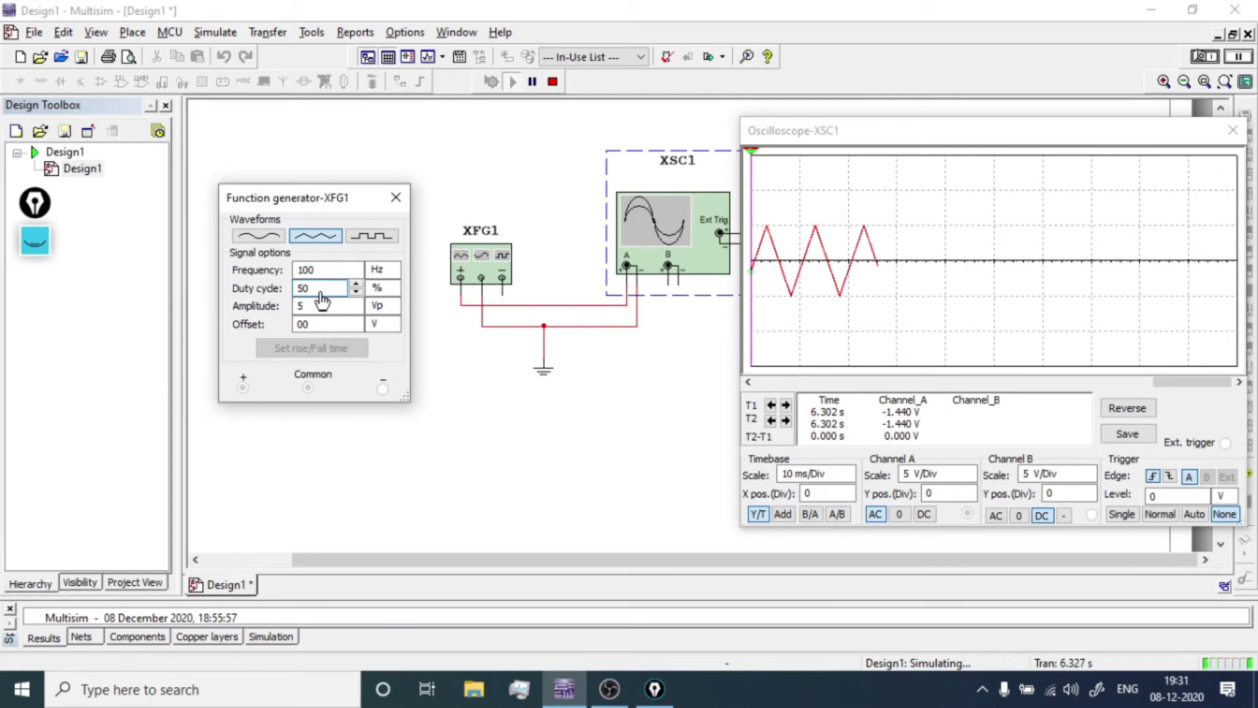
{"action": "type", "text": "90"}
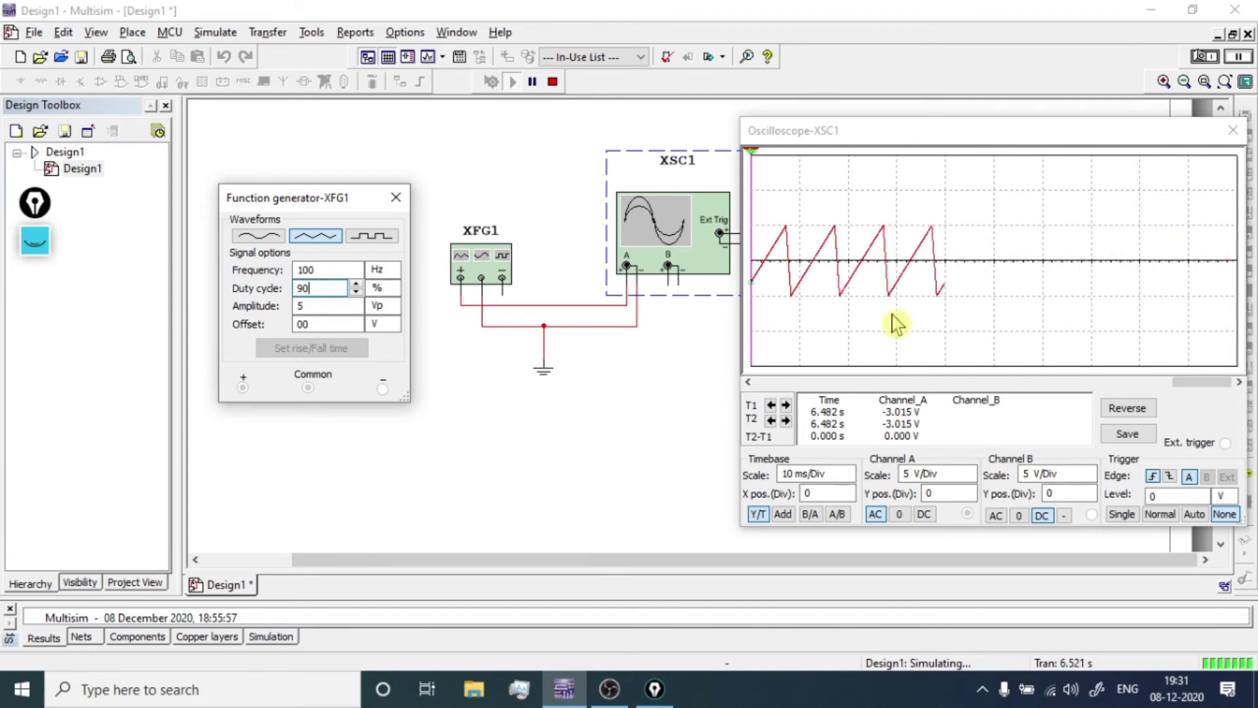
{"action": "key", "text": "Return"}
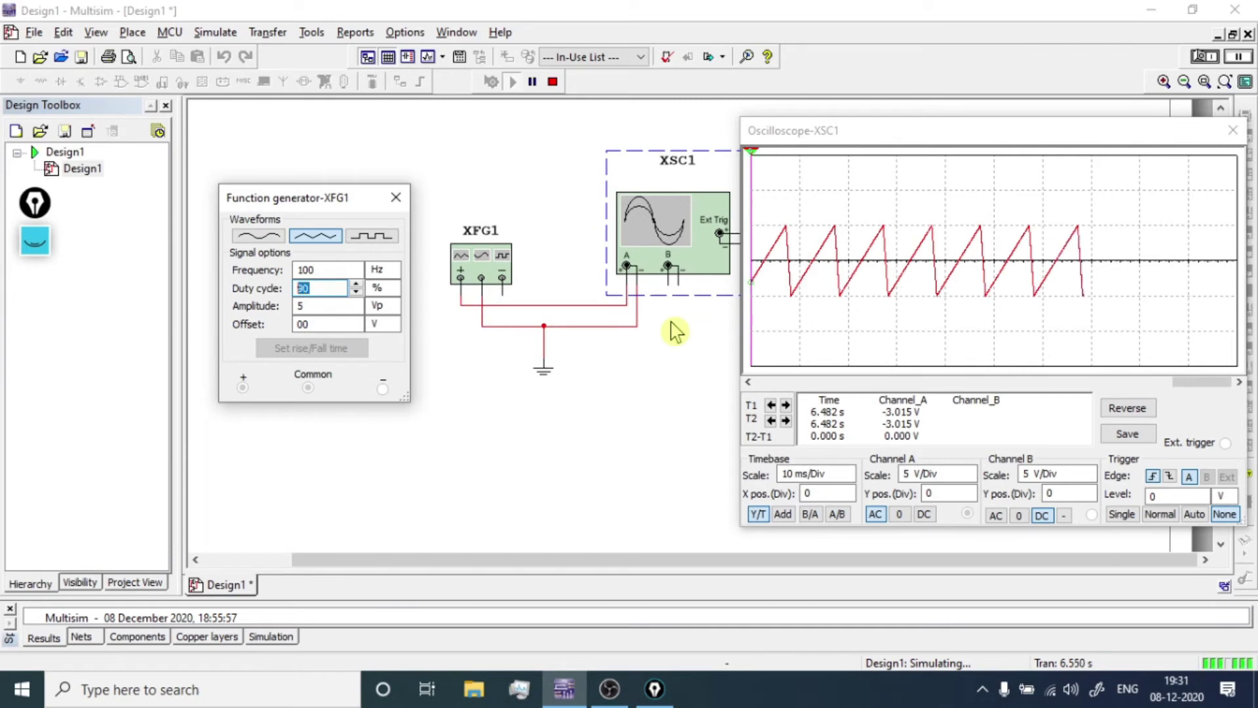
{"action": "type", "text": "10"}
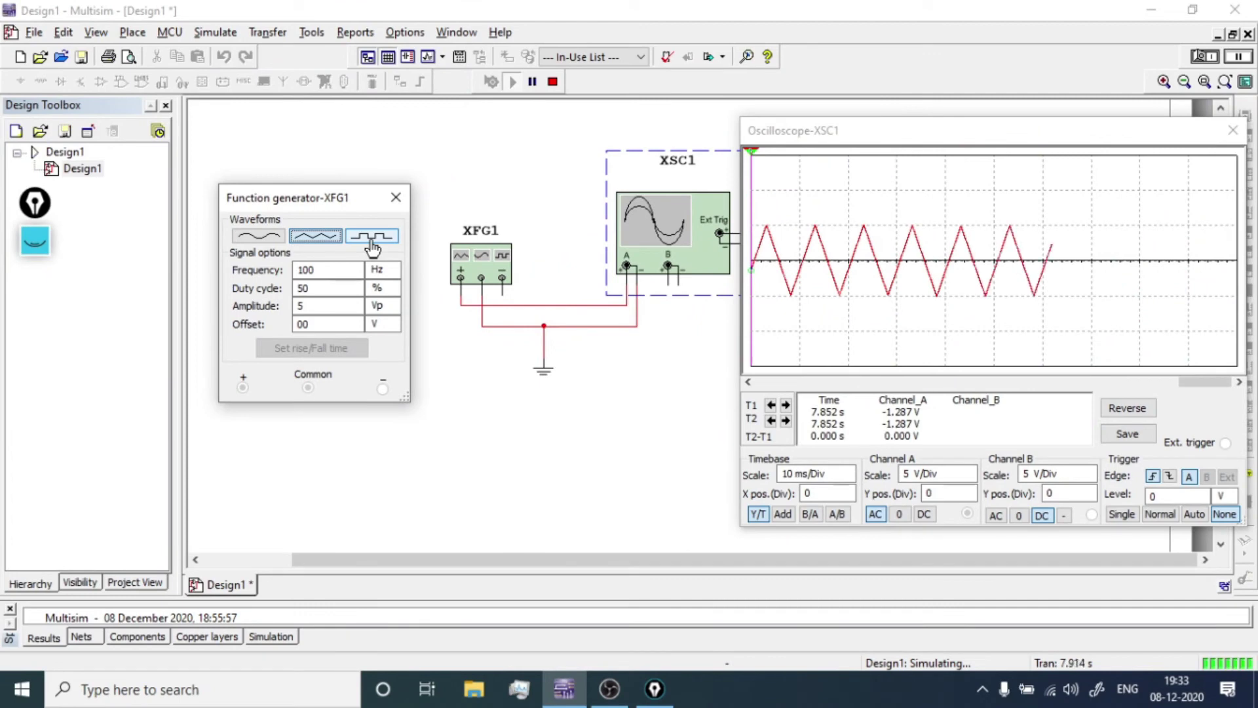
- Switch the function generator to a square wave and lower its duty cycle to 21%
{"action": "left_click", "coordinate": [372, 247]}
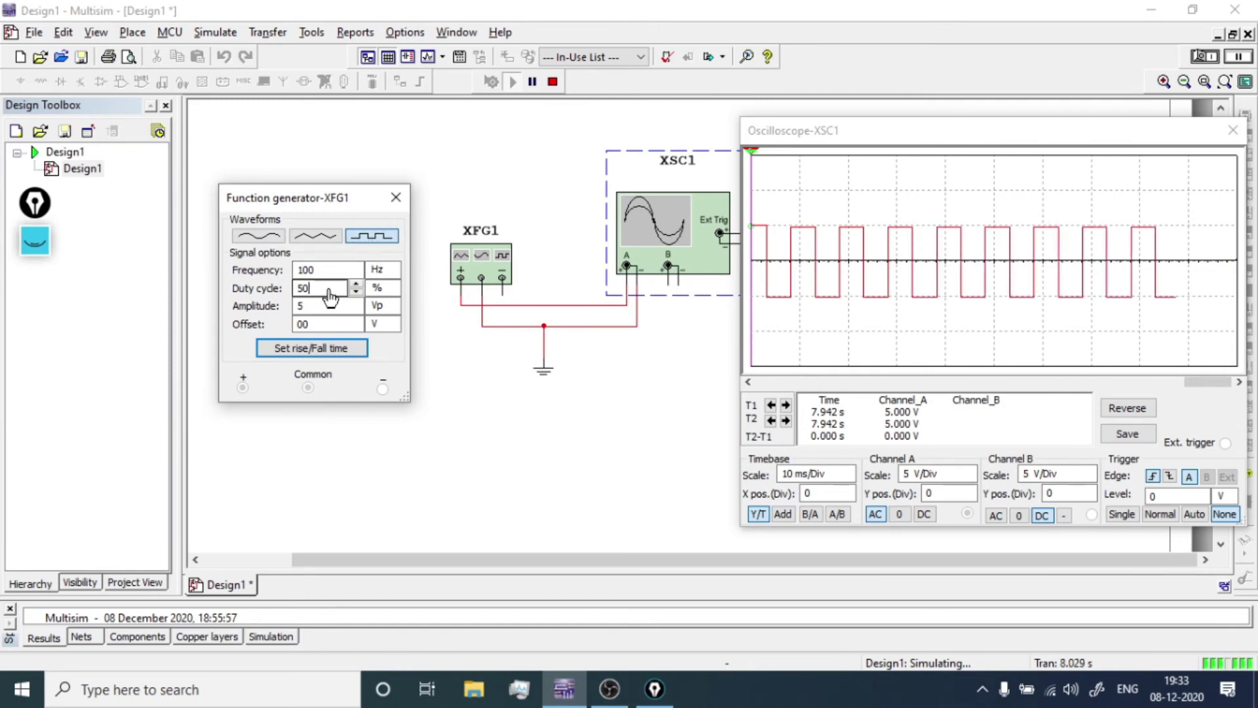
{"action": "left_click", "coordinate": [356, 293]}
{"action": "left_click", "coordinate": [356, 293]}
{"action": "left_click_drag", "start_coordinate": [356, 293], "coordinate": [356, 292]}
{"action": "left_click", "coordinate": [356, 293]}
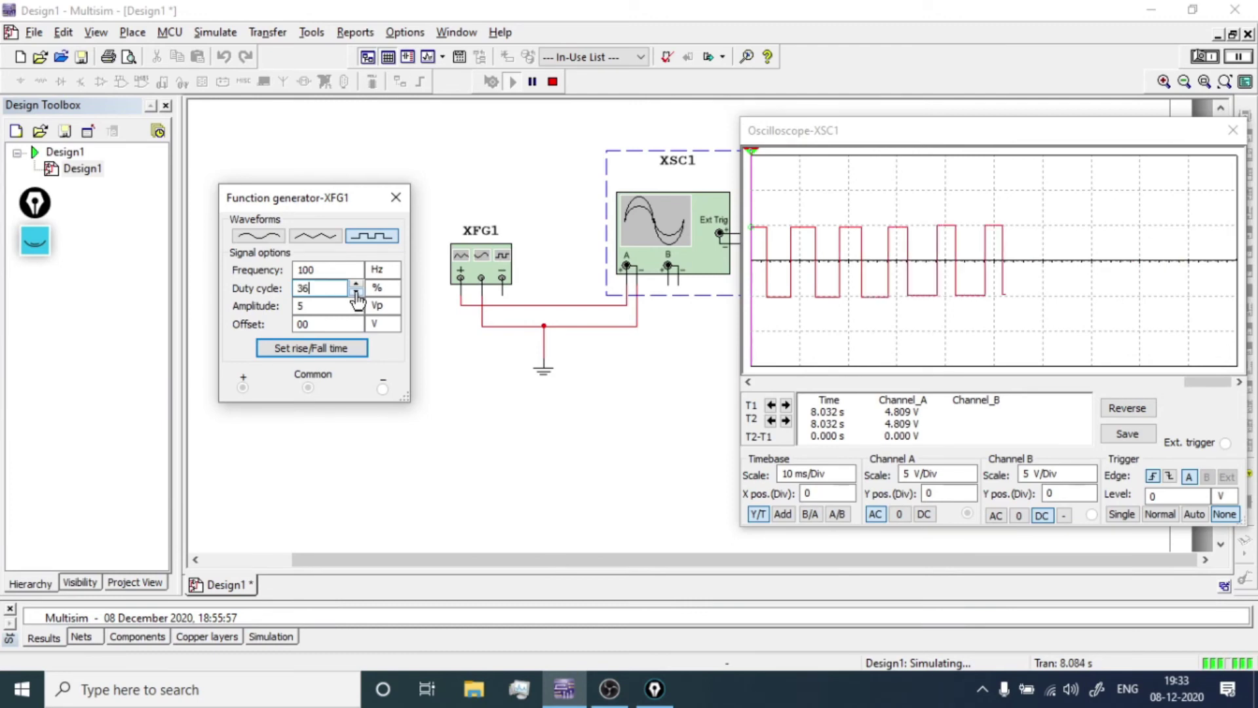
{"action": "left_click", "coordinate": [355, 293]}
{"action": "left_click", "coordinate": [356, 293]}
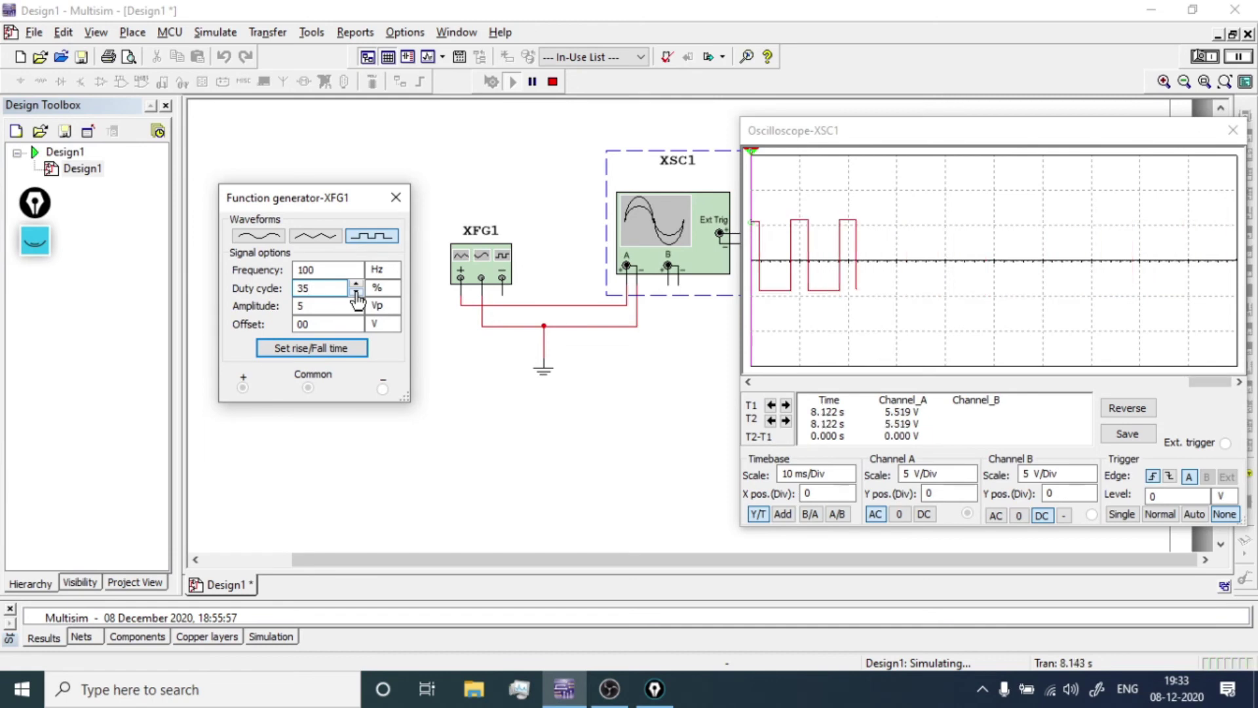
{"action": "left_click", "coordinate": [355, 293]}
{"action": "left_click", "coordinate": [356, 293]}
{"action": "left_click", "coordinate": [356, 293]}
{"action": "left_click", "coordinate": [355, 293]}
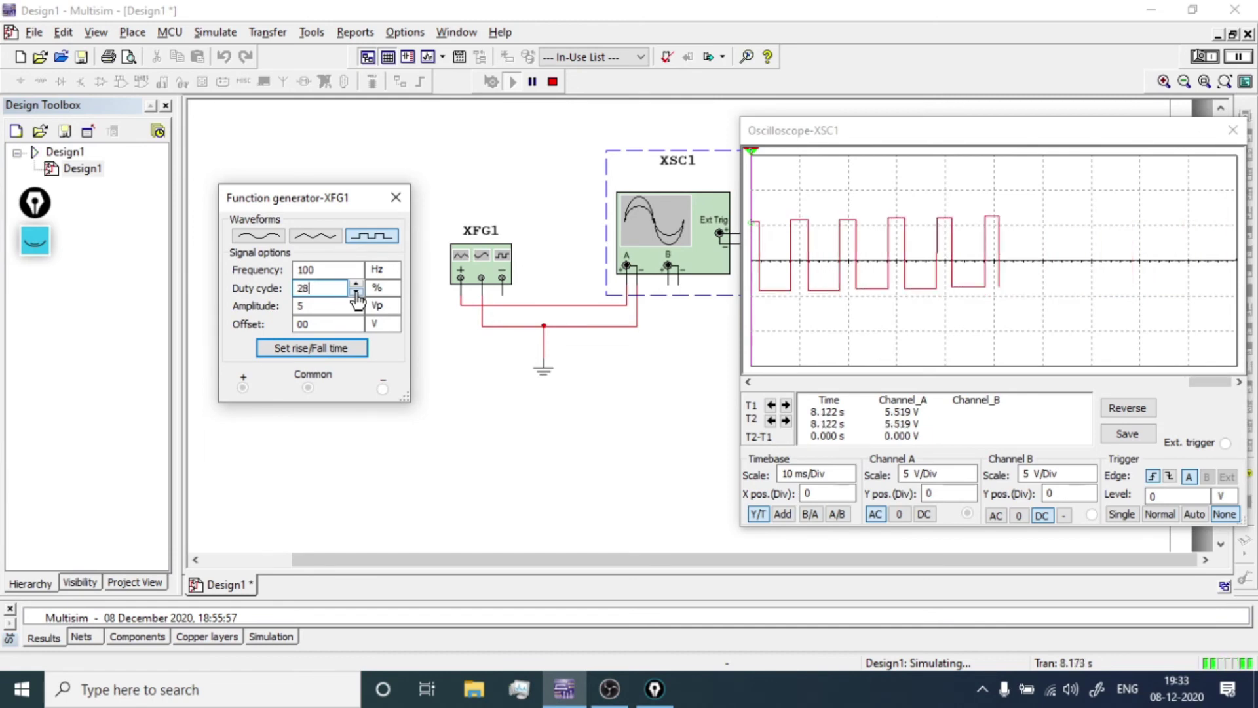
{"action": "left_click", "coordinate": [355, 293]}
{"action": "left_click", "coordinate": [356, 293]}
{"action": "left_click", "coordinate": [357, 293]}
{"action": "left_click", "coordinate": [356, 293]}
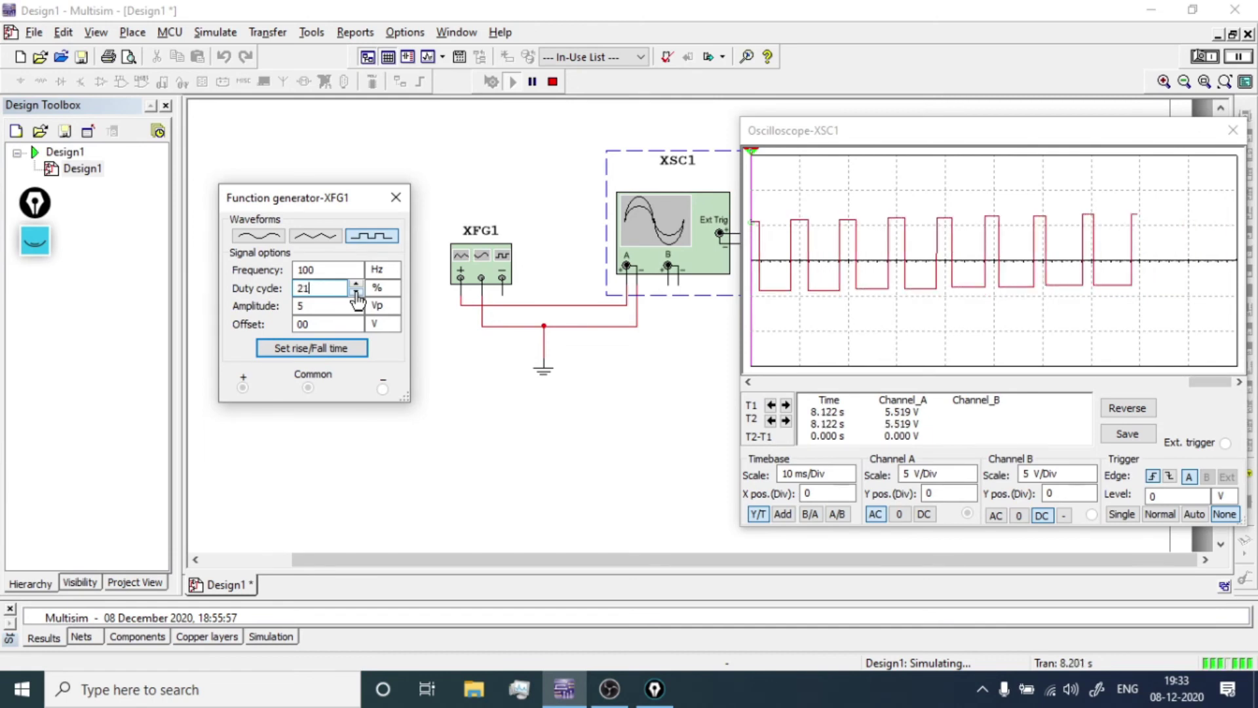
{"action": "left_click", "coordinate": [356, 293]}
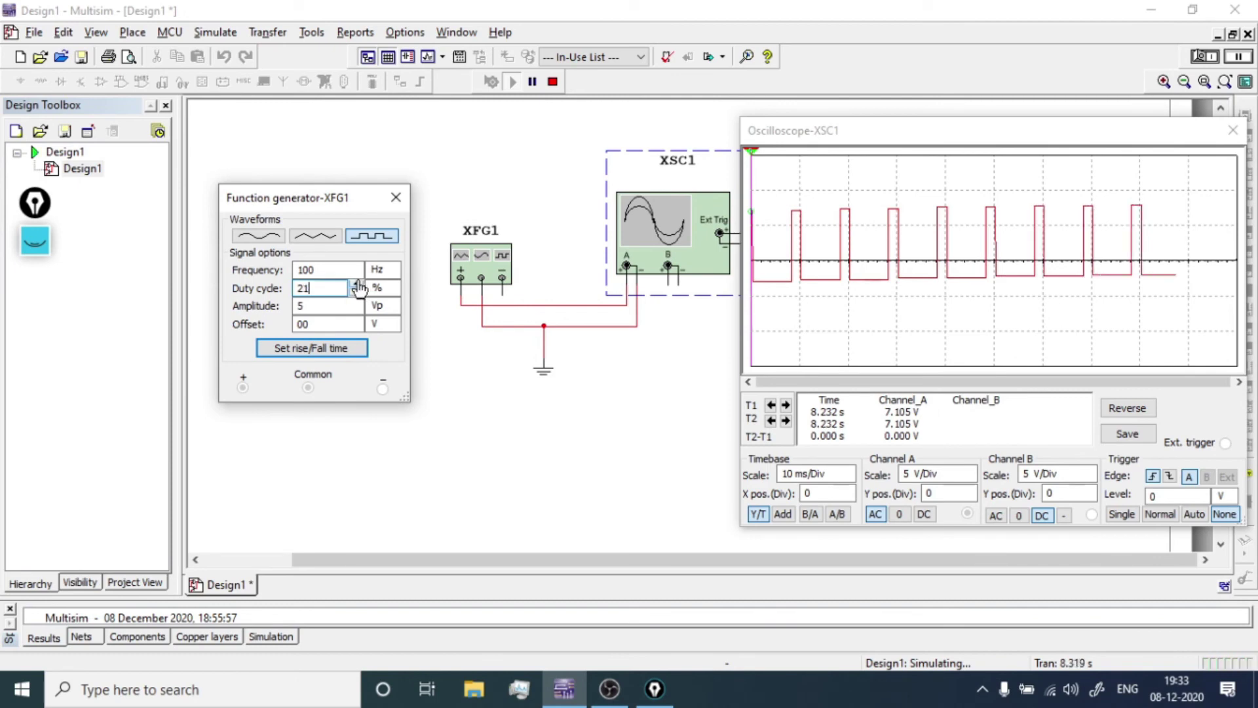
- Raise the square wave's duty cycle to 70% and restart the simulation
{"action": "left_click", "coordinate": [356, 284]}
{"action": "left_click", "coordinate": [356, 283]}
{"action": "left_click", "coordinate": [355, 284]}
{"action": "left_click", "coordinate": [356, 285]}
{"action": "left_click", "coordinate": [356, 284]}
{"action": "left_click", "coordinate": [356, 284]}
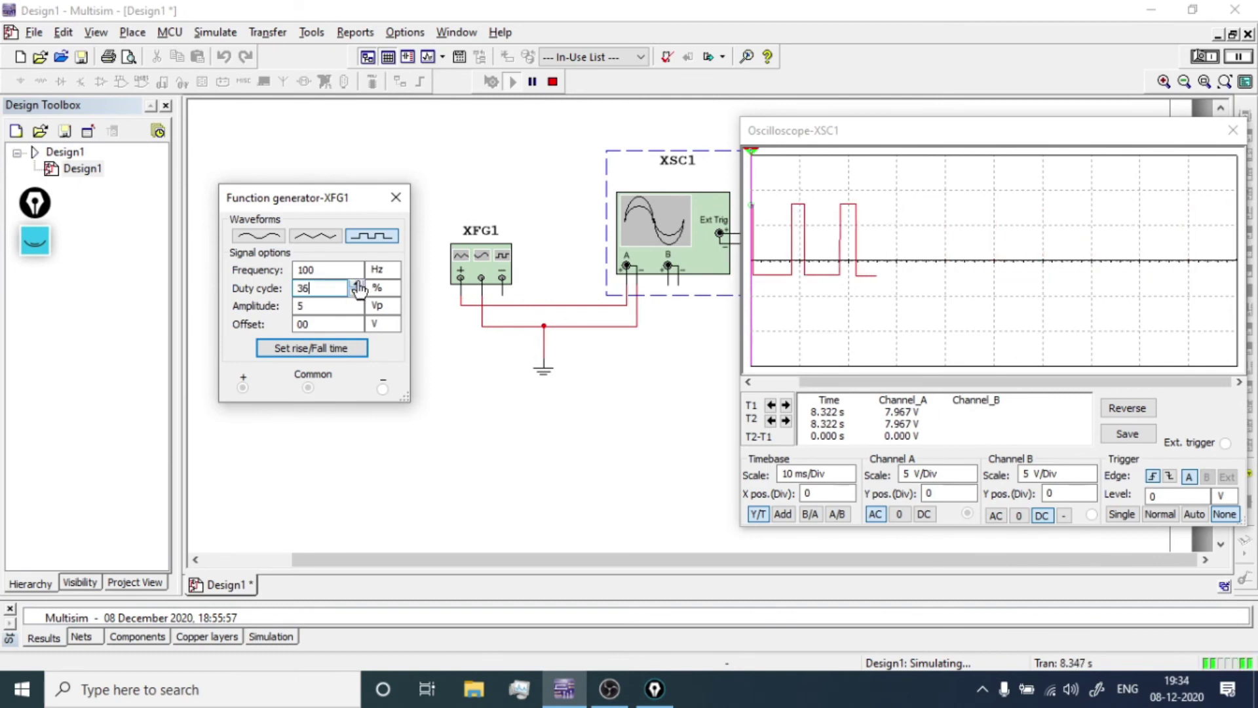
{"action": "left_click", "coordinate": [356, 284]}
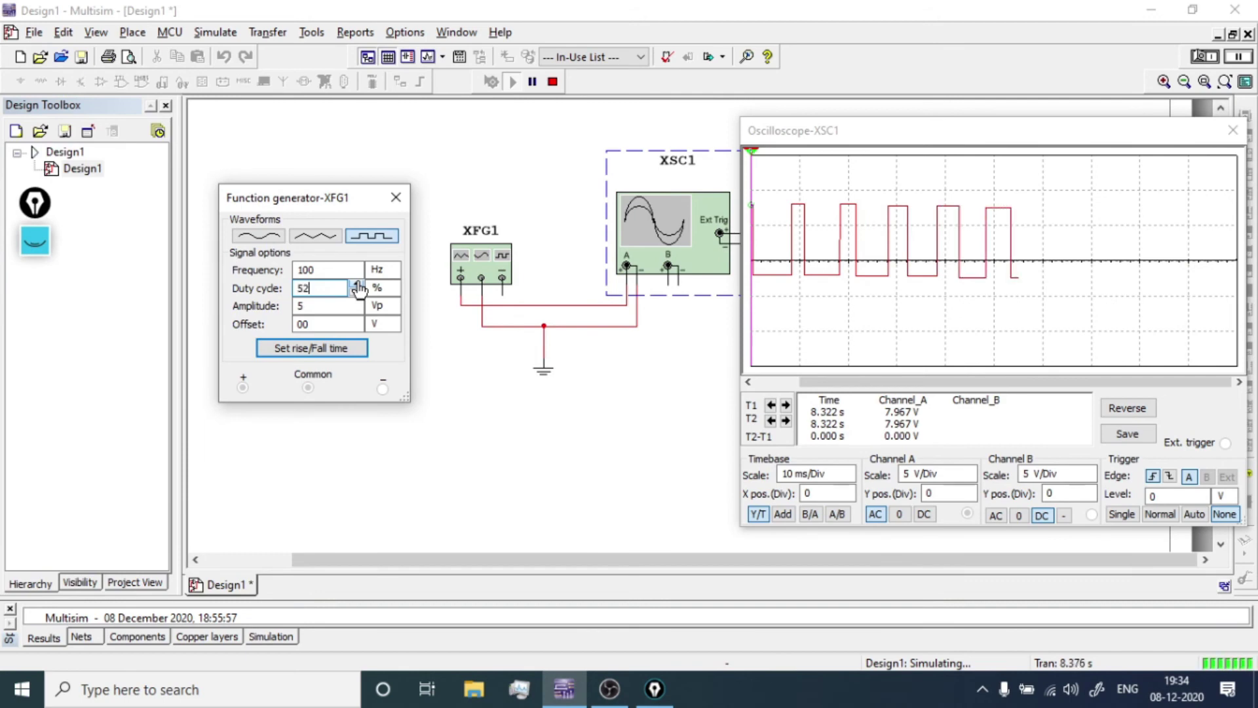
{"action": "left_click", "coordinate": [356, 283]}
{"action": "left_click", "coordinate": [357, 285]}
{"action": "left_click", "coordinate": [356, 284]}
{"action": "left_click", "coordinate": [356, 284]}
{"action": "left_click", "coordinate": [356, 283]}
{"action": "left_click", "coordinate": [355, 284]}
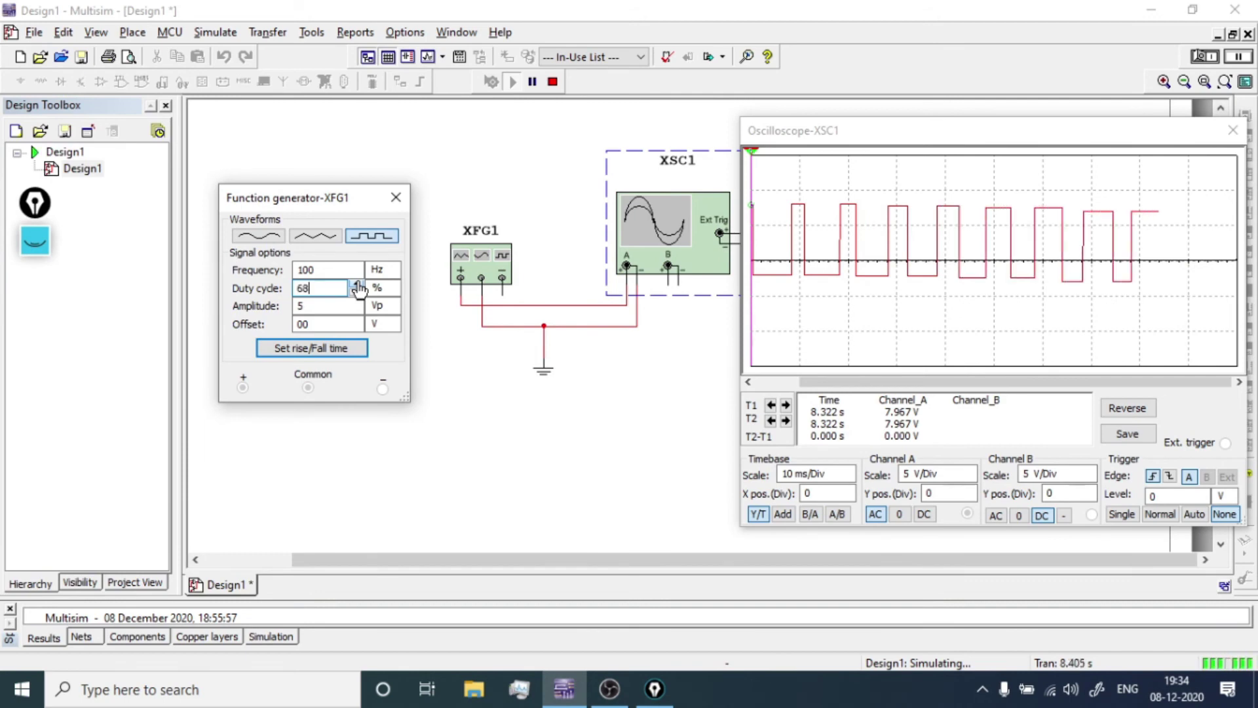
{"action": "left_click", "coordinate": [356, 285]}
{"action": "left_click", "coordinate": [356, 284]}
{"action": "left_click", "coordinate": [356, 284]}
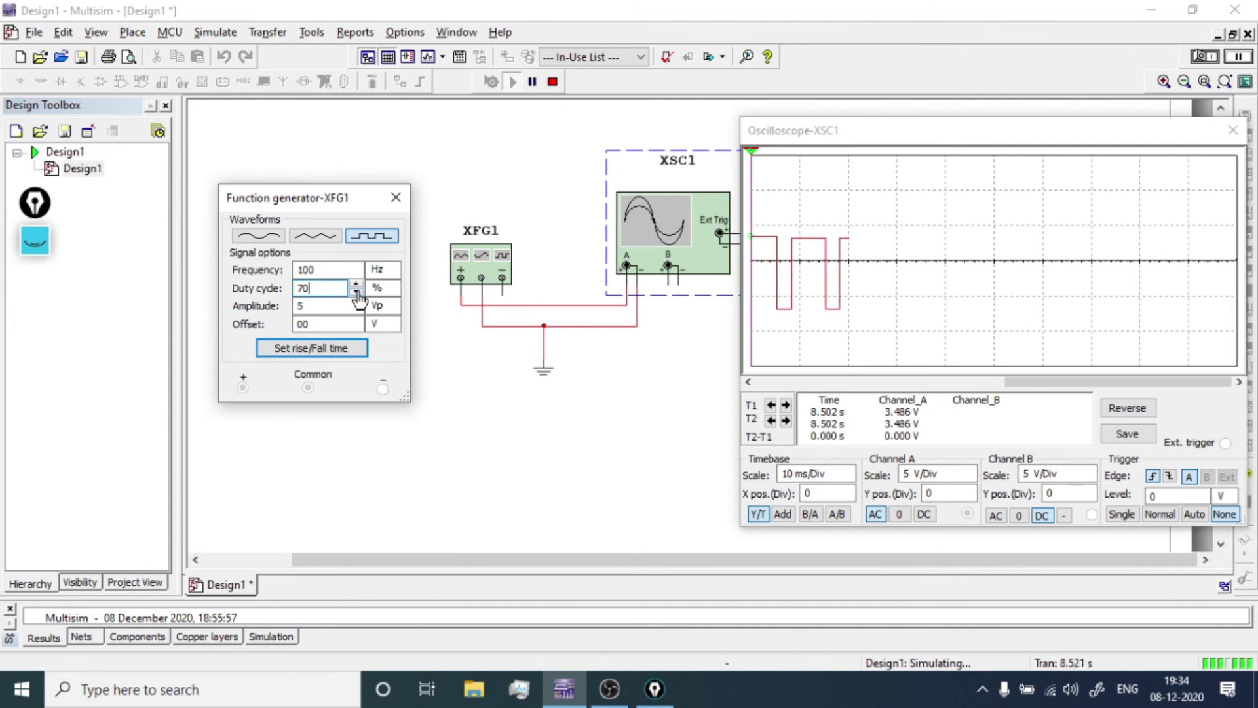
{"action": "left_click", "coordinate": [553, 82]}
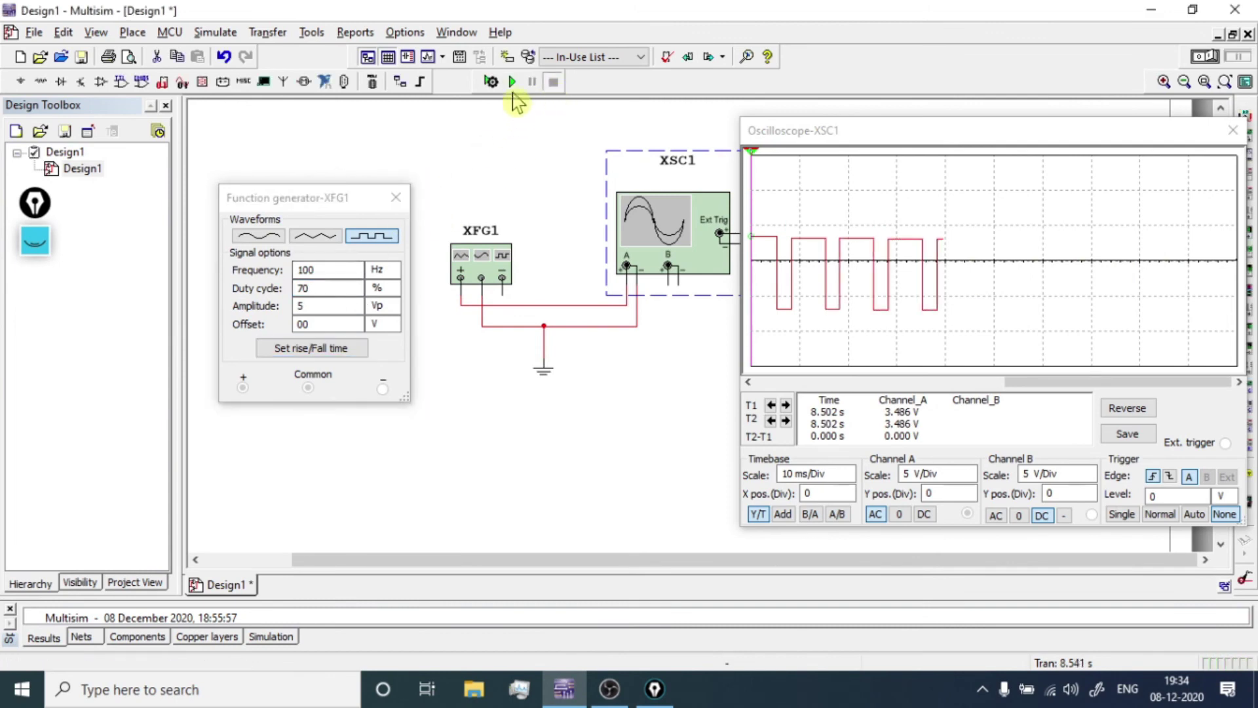
{"action": "left_click", "coordinate": [512, 84]}
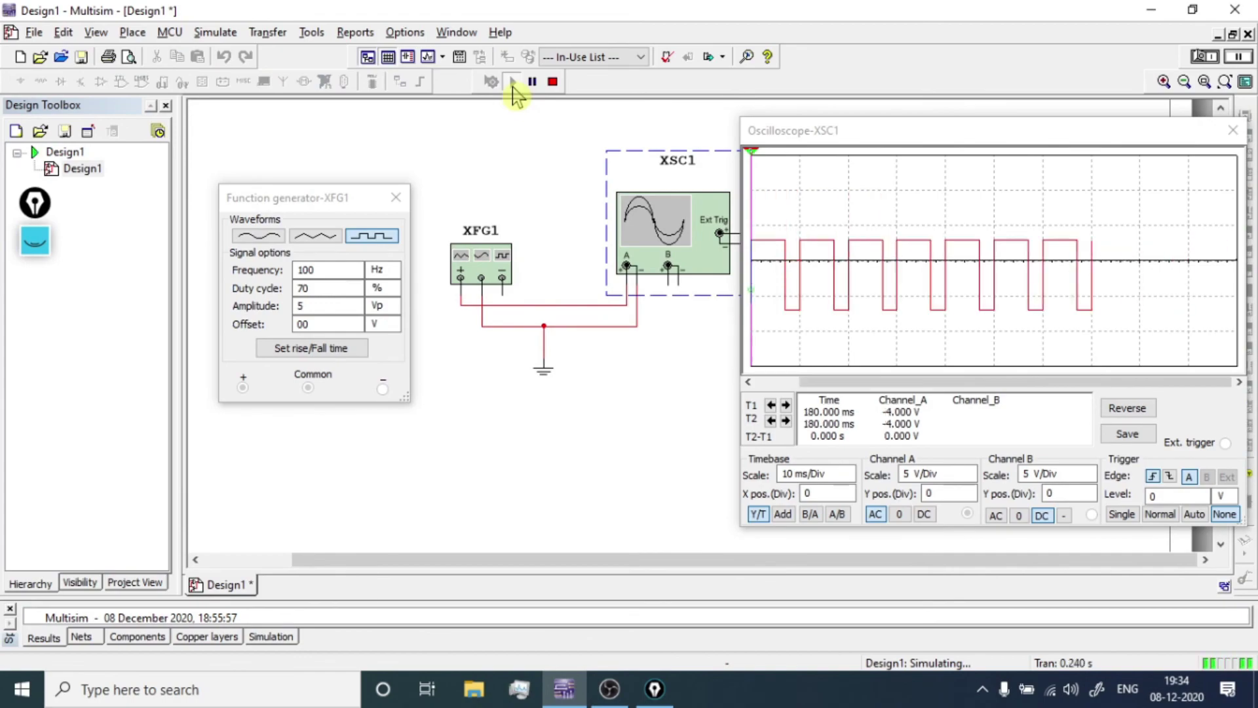